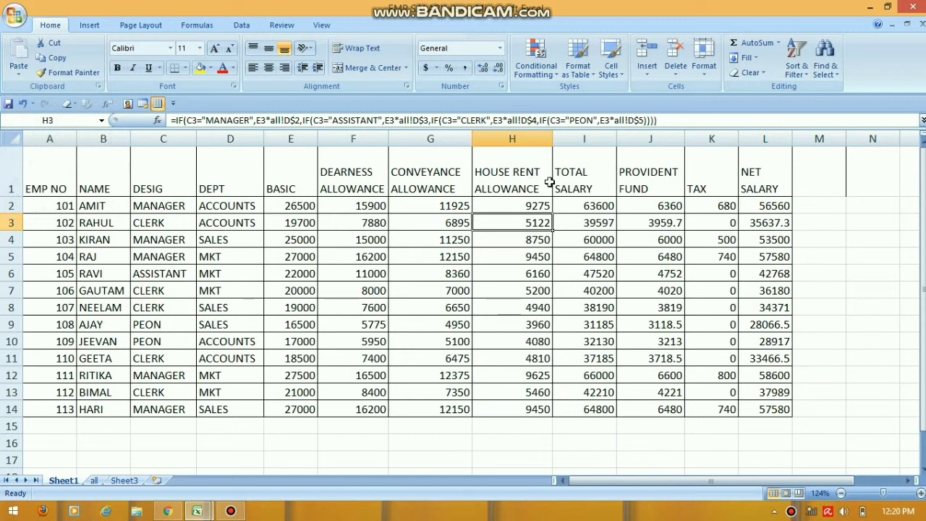
# - Give the header cells A1:L1 a yellow fill and red font colour
pyautogui.moveTo(60, 168); pyautogui.dragTo(756, 171)
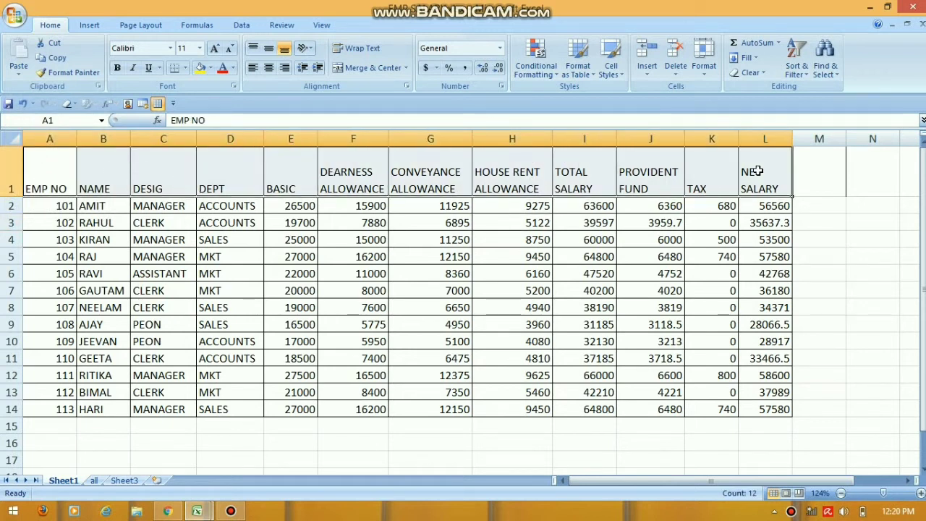
pyautogui.click(200, 70)
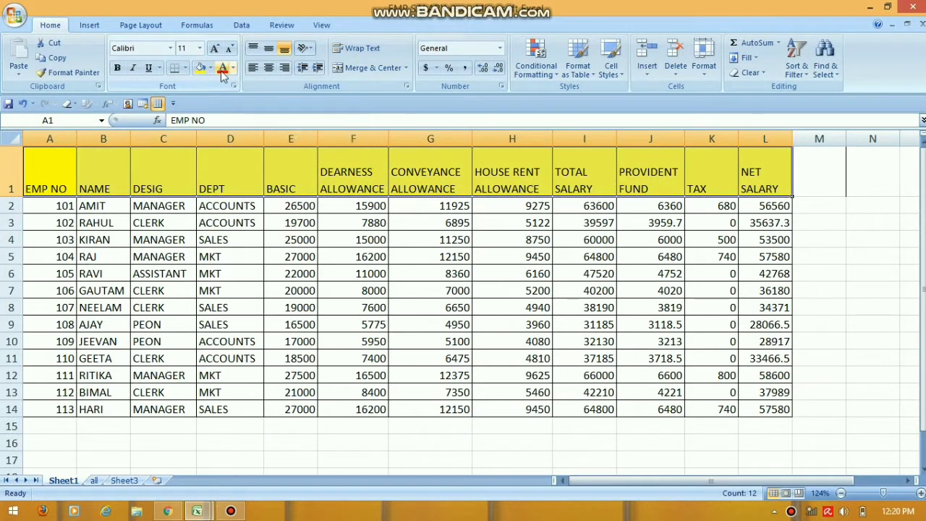
pyautogui.click(223, 71)
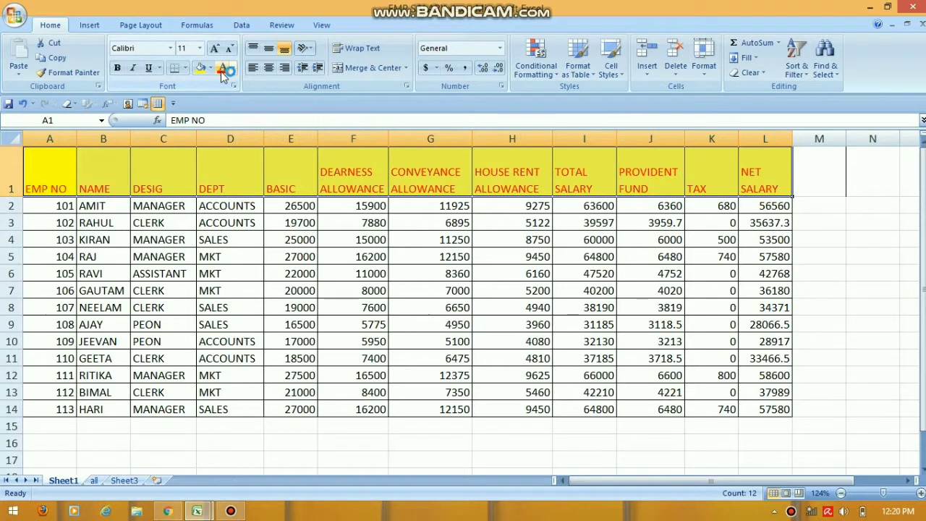
# - Fill the employee data cells A2:L14 with light aqua and set their font colour to red
pyautogui.moveTo(36, 205); pyautogui.dragTo(752, 406)
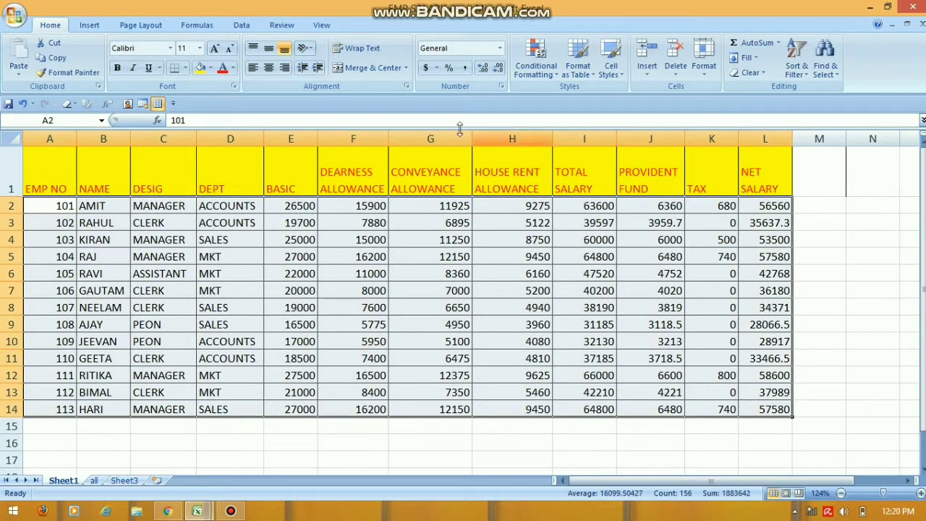
pyautogui.click(210, 68)
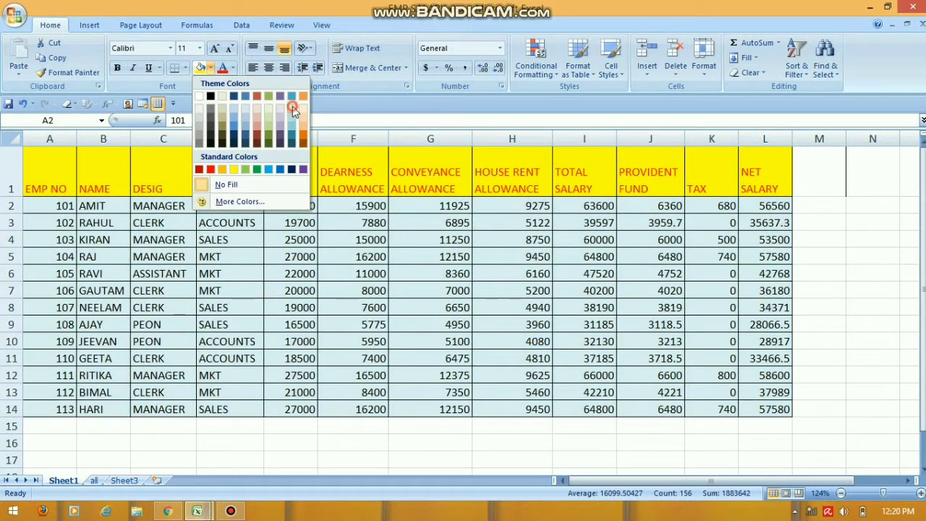
pyautogui.click(291, 108)
pyautogui.click(232, 70)
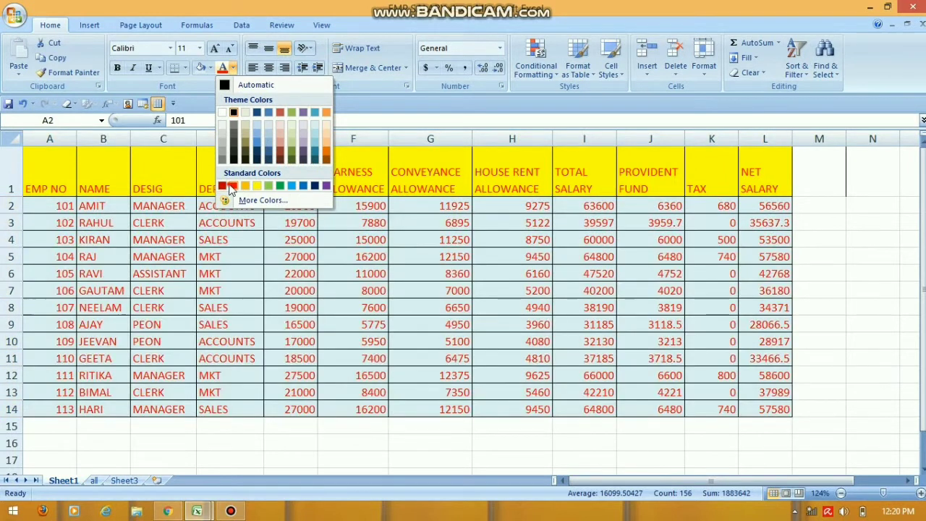
pyautogui.click(230, 187)
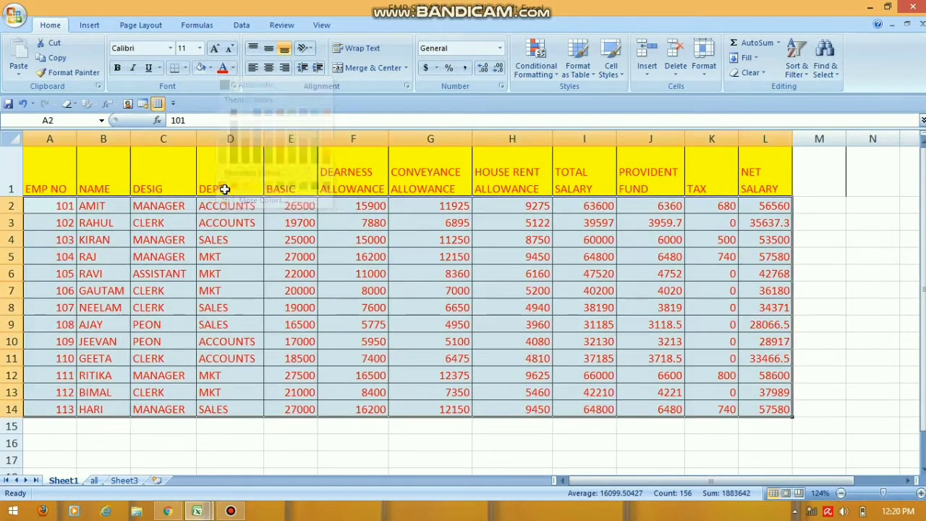
pyautogui.click(267, 254)
# - Make the header row A1:L1 bold and underlined, and change its font to Cambria
pyautogui.moveTo(57, 180); pyautogui.dragTo(740, 165)
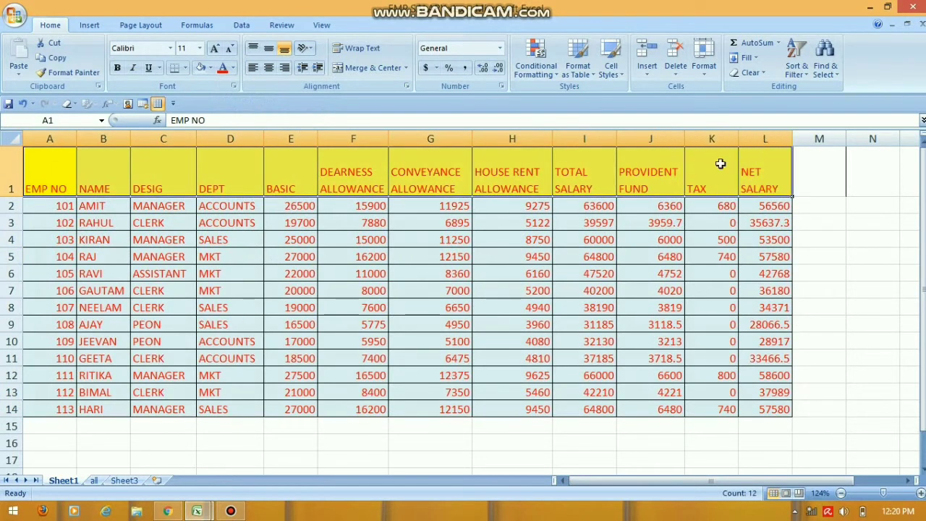
pyautogui.click(118, 70)
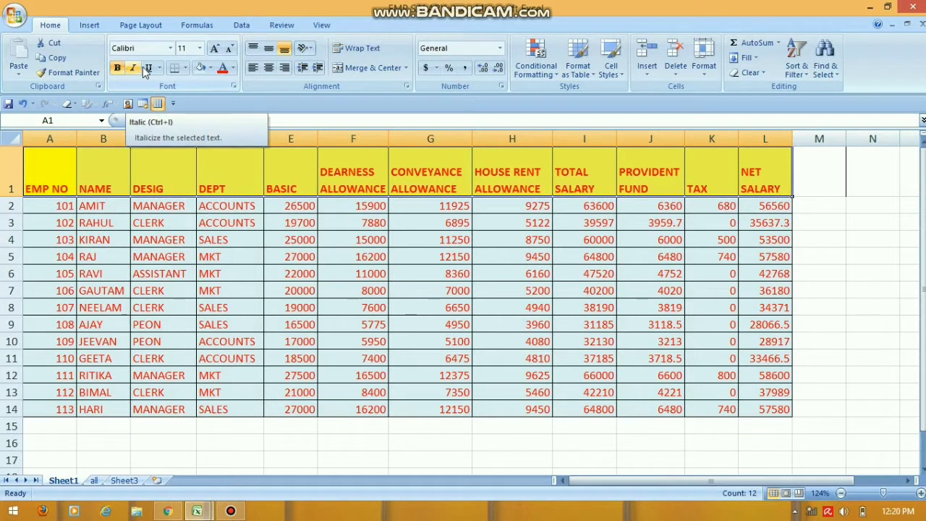
pyautogui.click(143, 70)
pyautogui.click(170, 48)
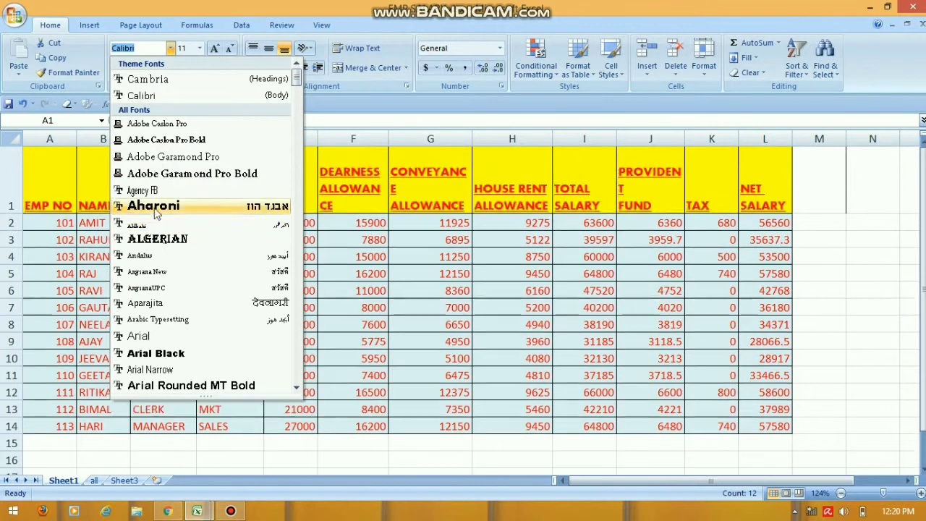
pyautogui.click(152, 80)
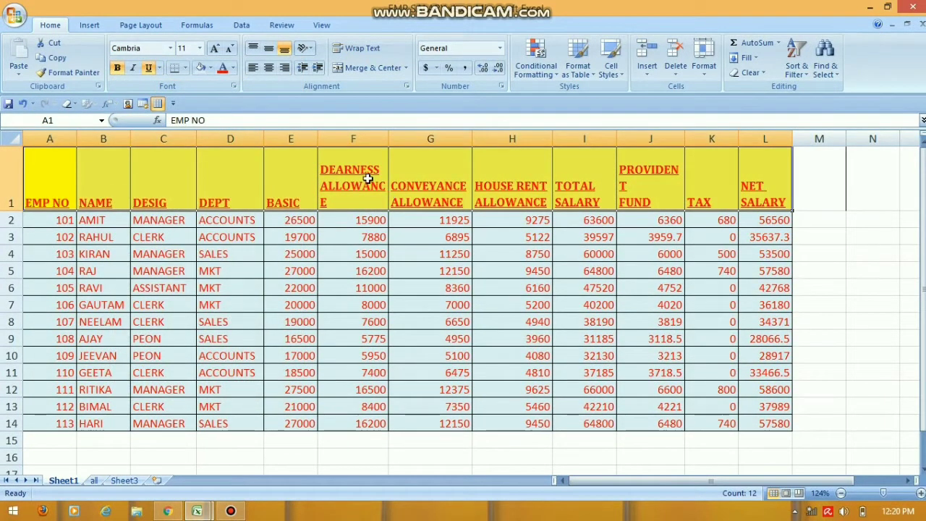
pyautogui.click(258, 288)
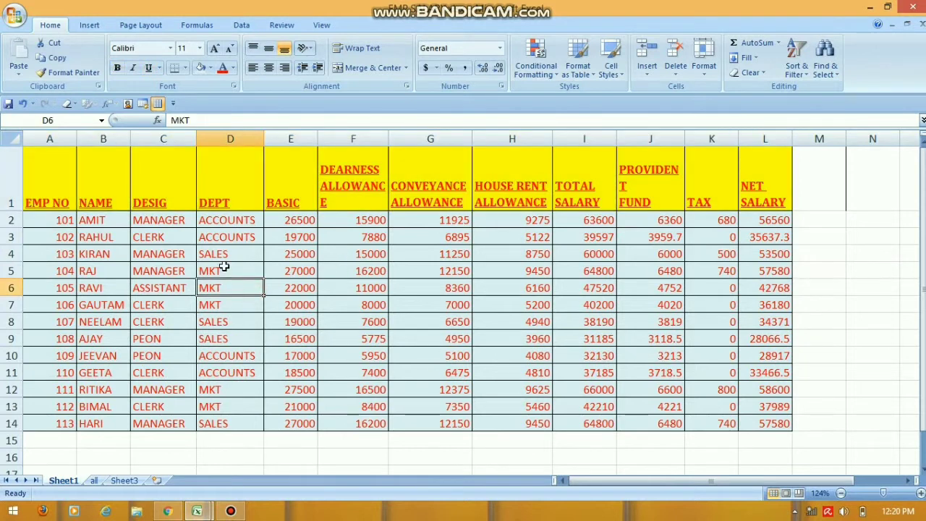
# - Apply All Borders to the whole salary table A1:L14
pyautogui.moveTo(65, 178); pyautogui.dragTo(769, 424)
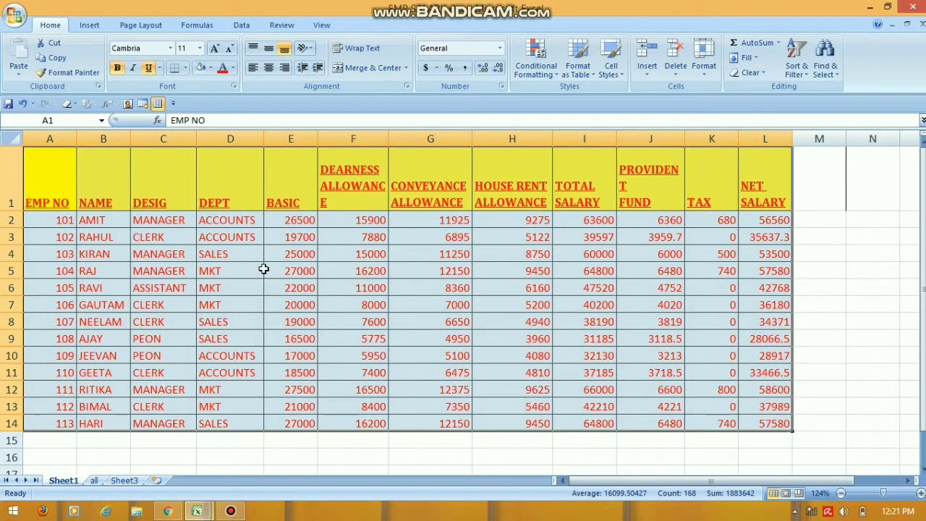
pyautogui.click(187, 68)
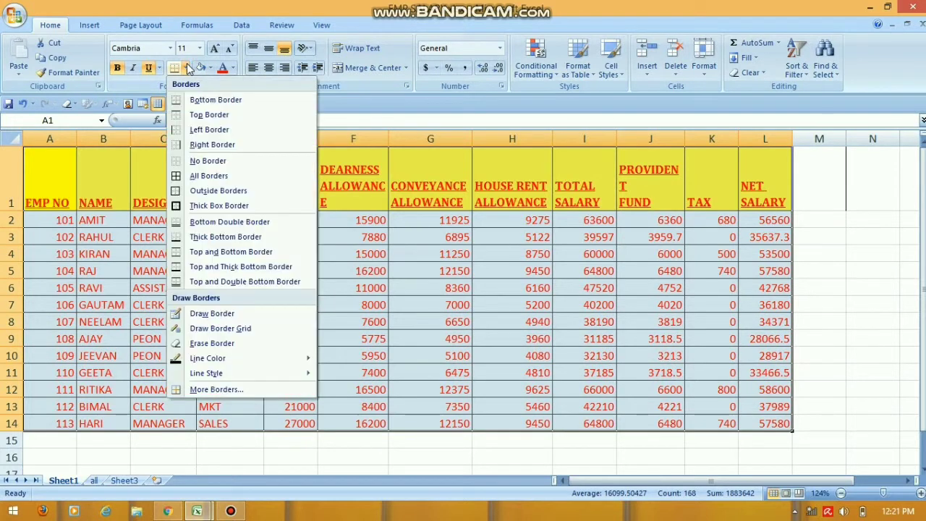
pyautogui.click(202, 179)
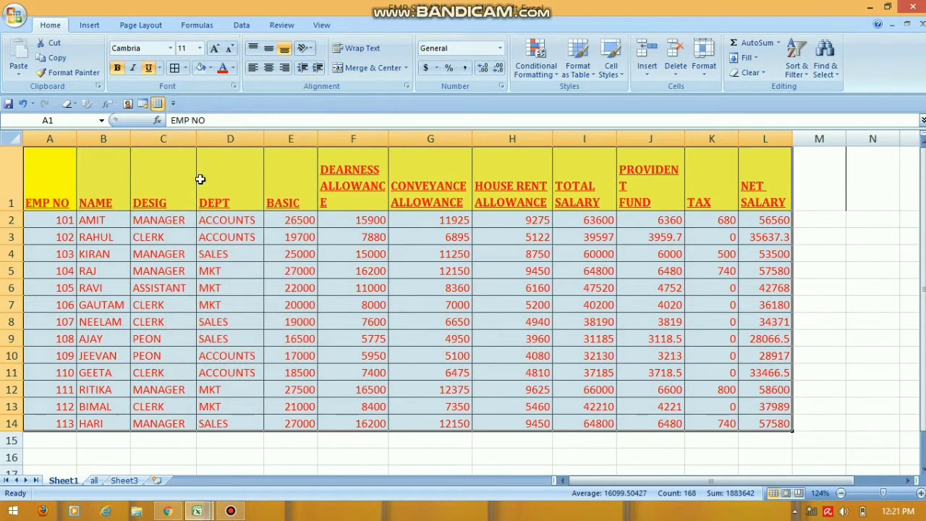
pyautogui.click(208, 255)
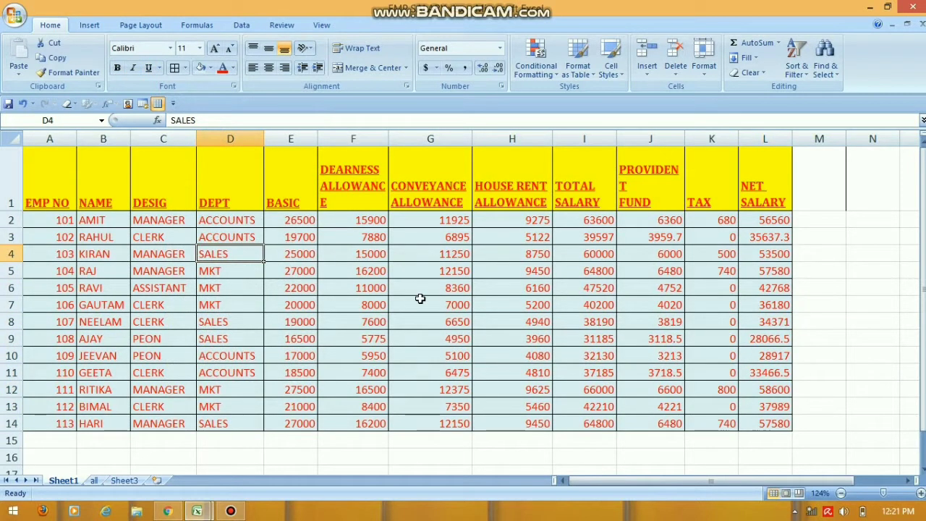
pyautogui.click(141, 259)
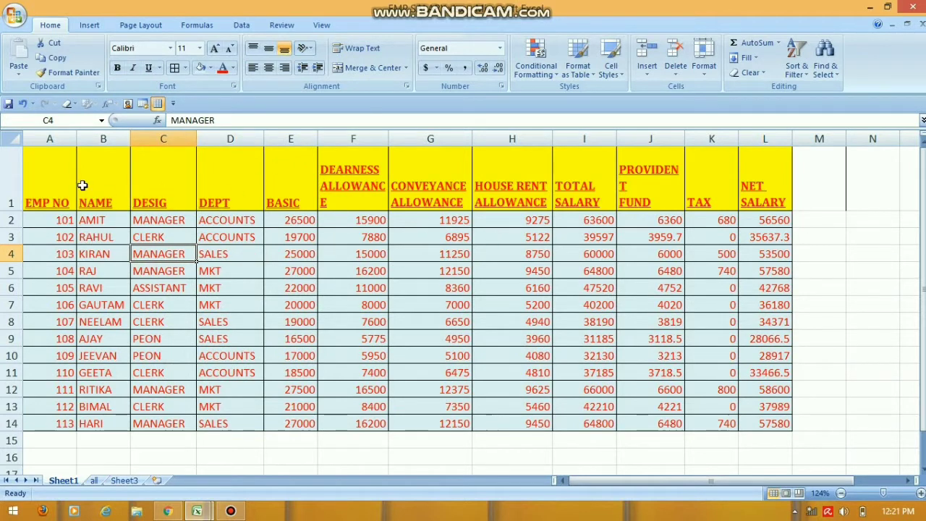
# - Copy the salary table A1:L14 and paste it in full, starting at cell A17
pyautogui.moveTo(58, 167); pyautogui.dragTo(760, 419)
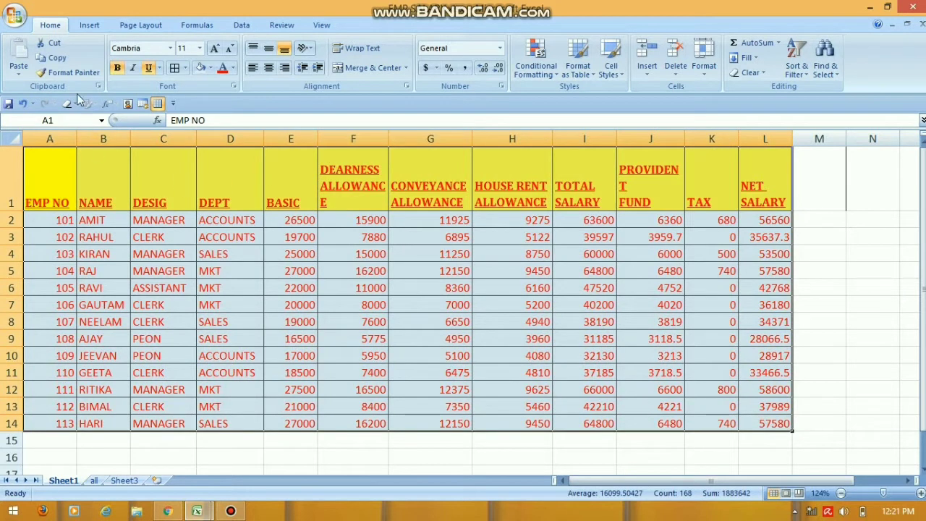
pyautogui.click(52, 58)
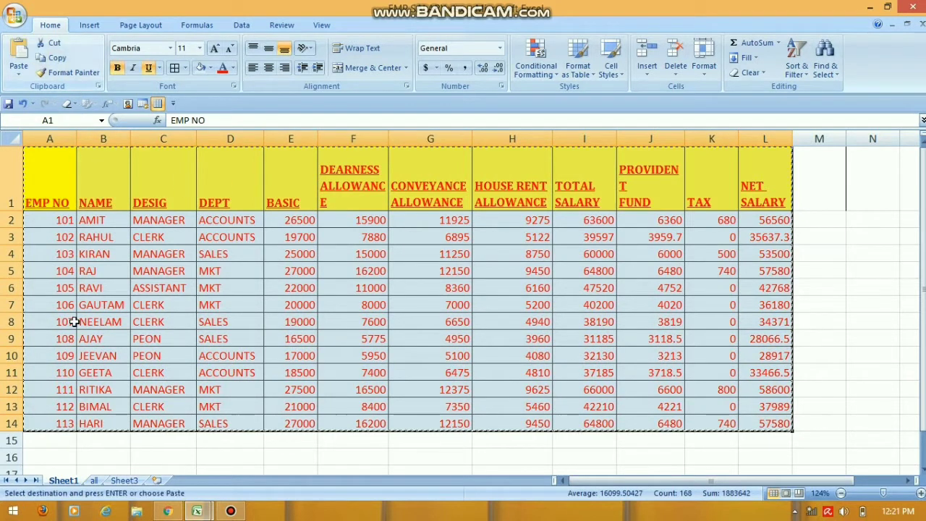
pyautogui.click(45, 473)
pyautogui.click(15, 76)
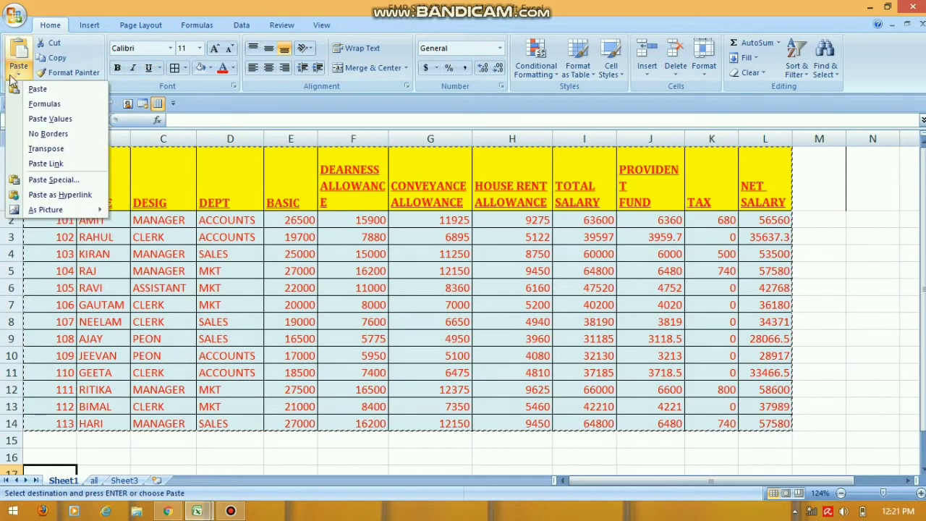
pyautogui.click(36, 89)
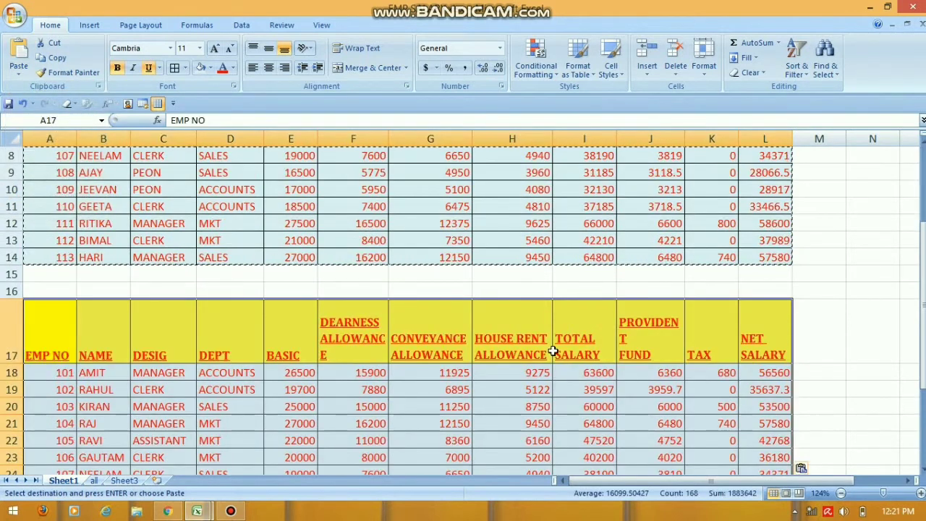
# - Paste only the formulas of the copied table starting at A33, and inspect the house rent allowance cell H34
pyautogui.click(923, 469)
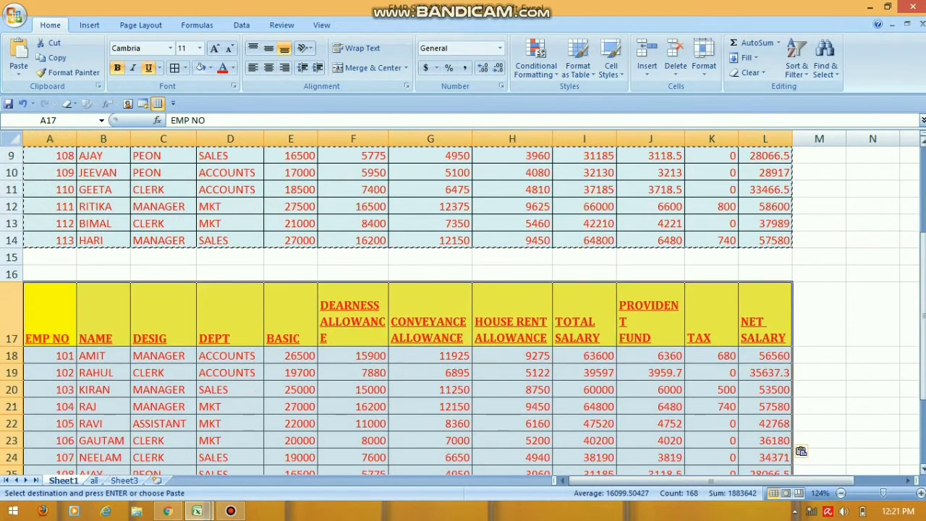
pyautogui.scroll(-4, 923, 469)
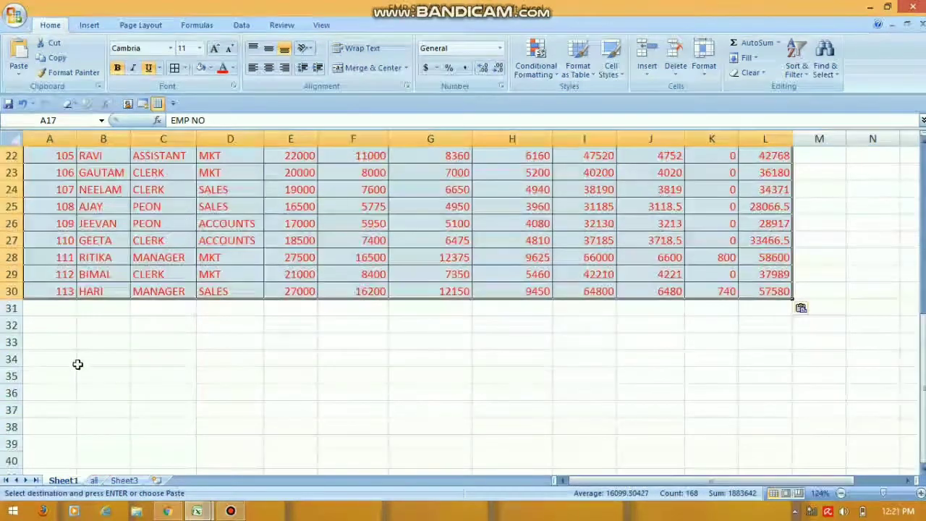
pyautogui.click(41, 350)
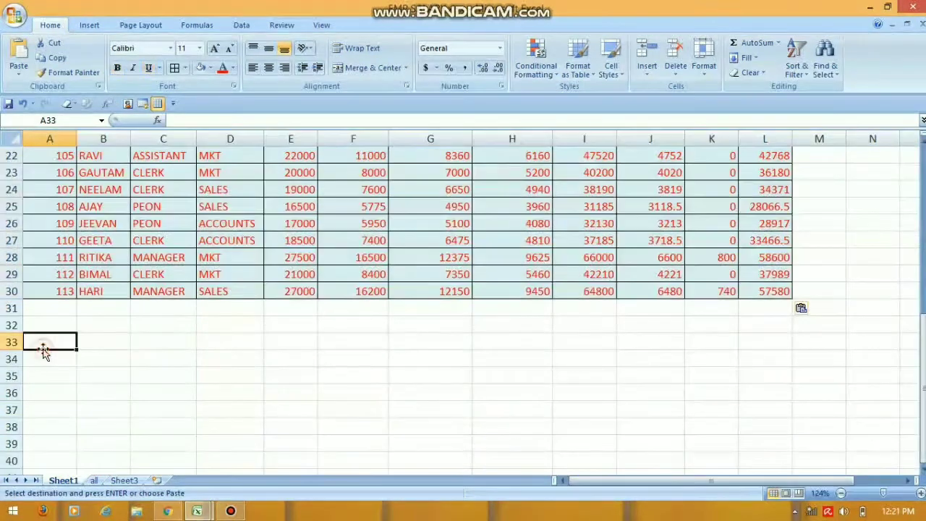
pyautogui.click(18, 72)
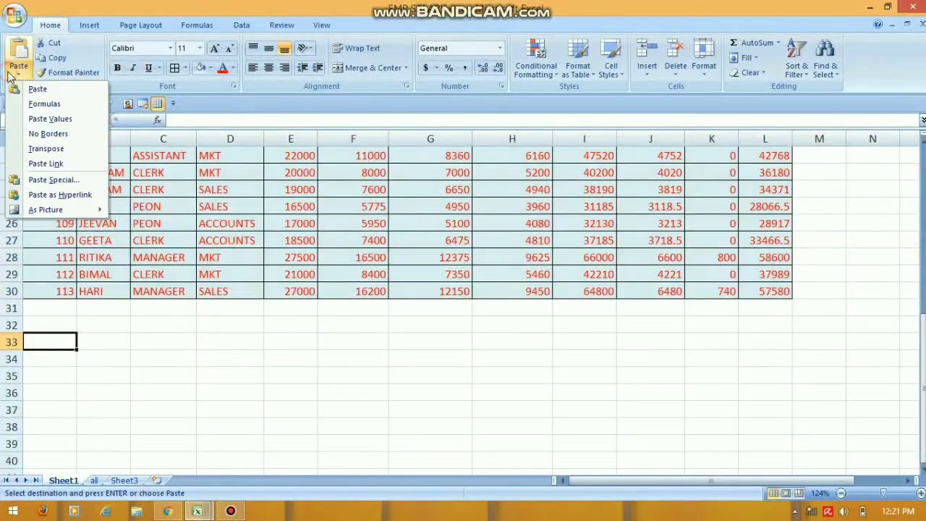
pyautogui.click(66, 104)
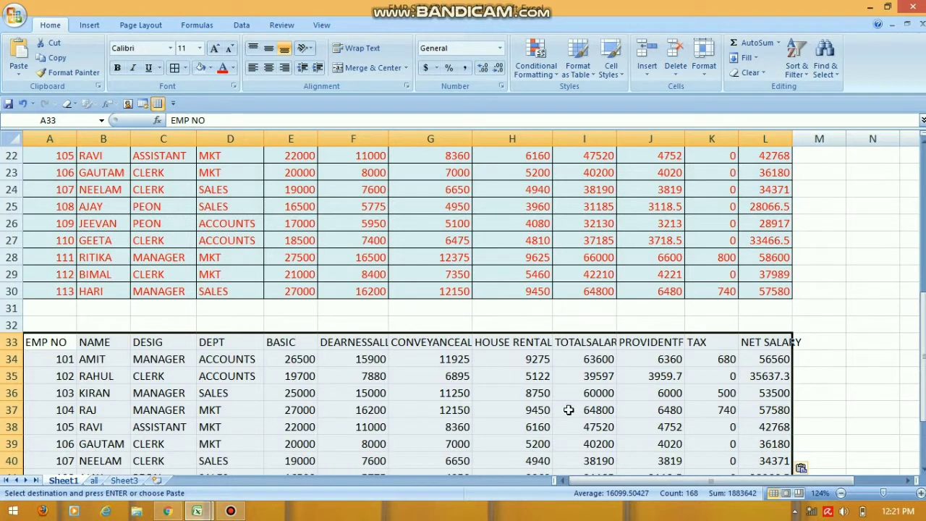
pyautogui.click(544, 357)
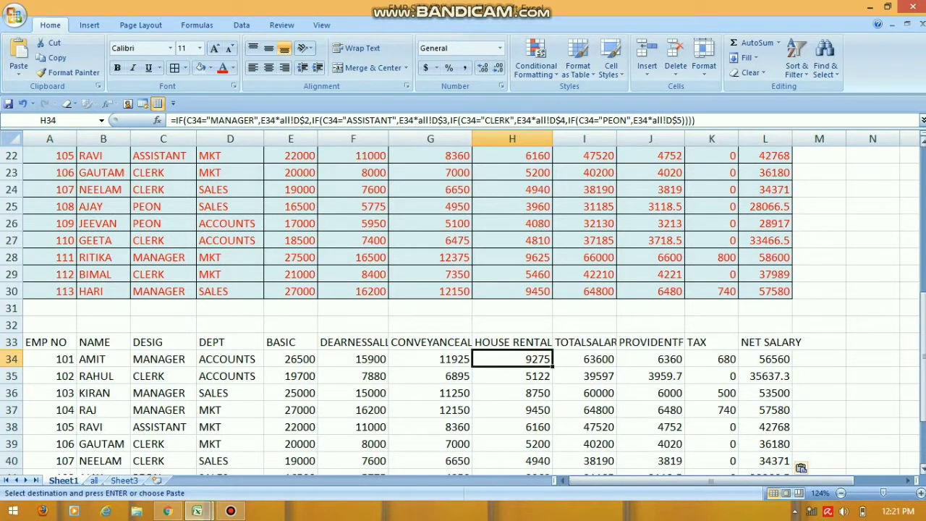
# - Paste only the values of the copied table starting at A48, and inspect the house rent allowance cell H49
pyautogui.scroll(-6, 922, 466)
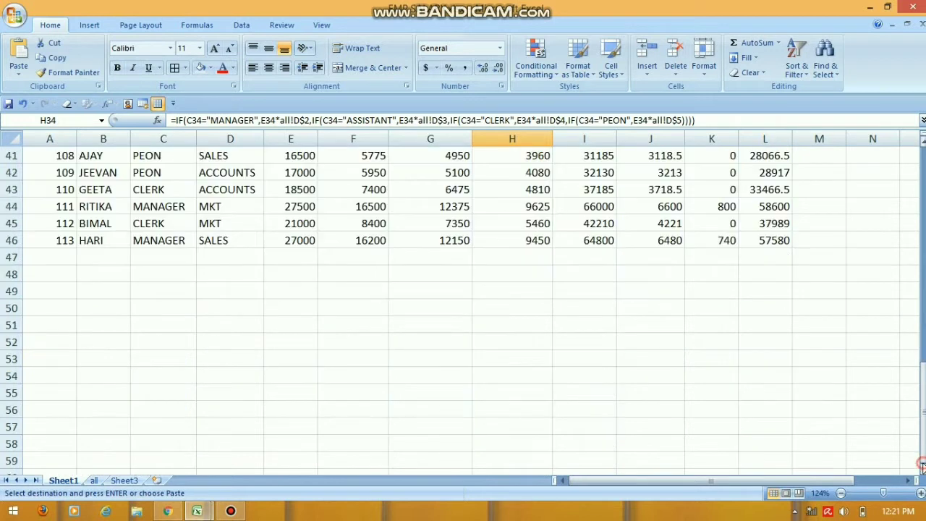
pyautogui.click(52, 278)
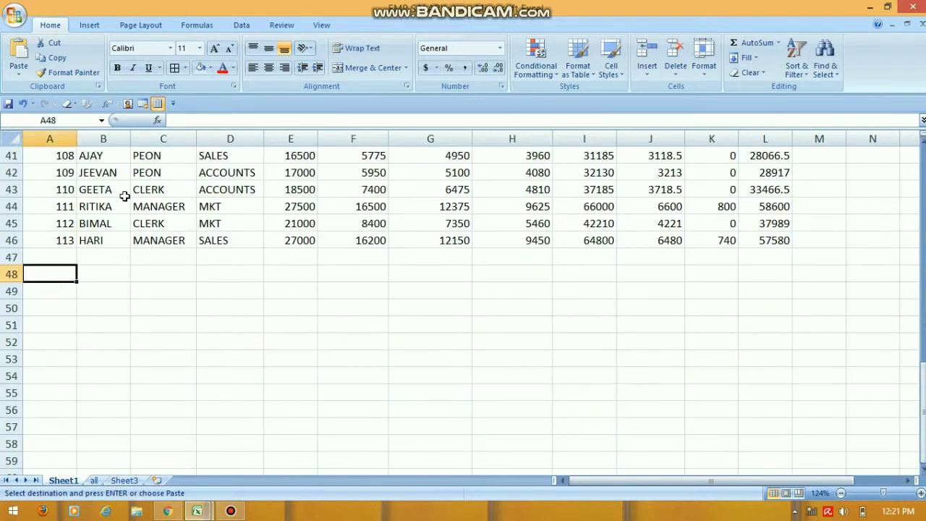
pyautogui.click(19, 73)
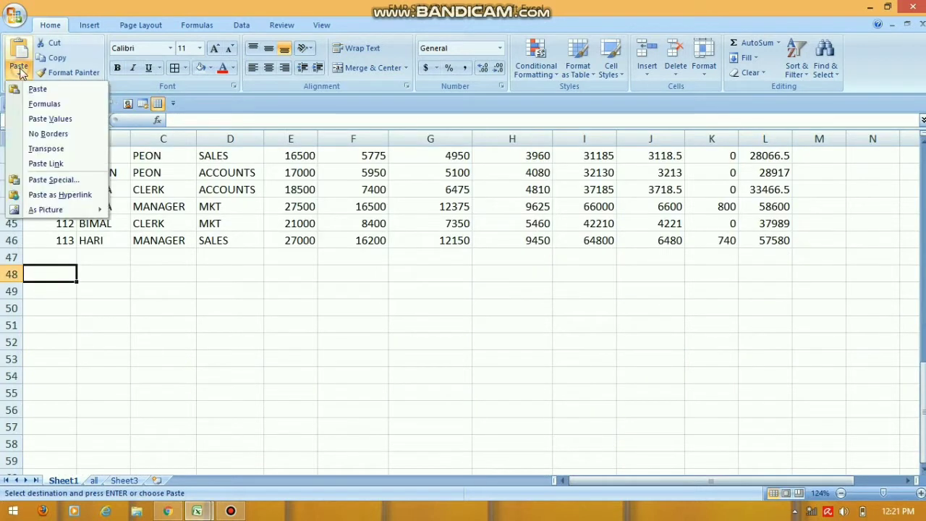
pyautogui.click(61, 121)
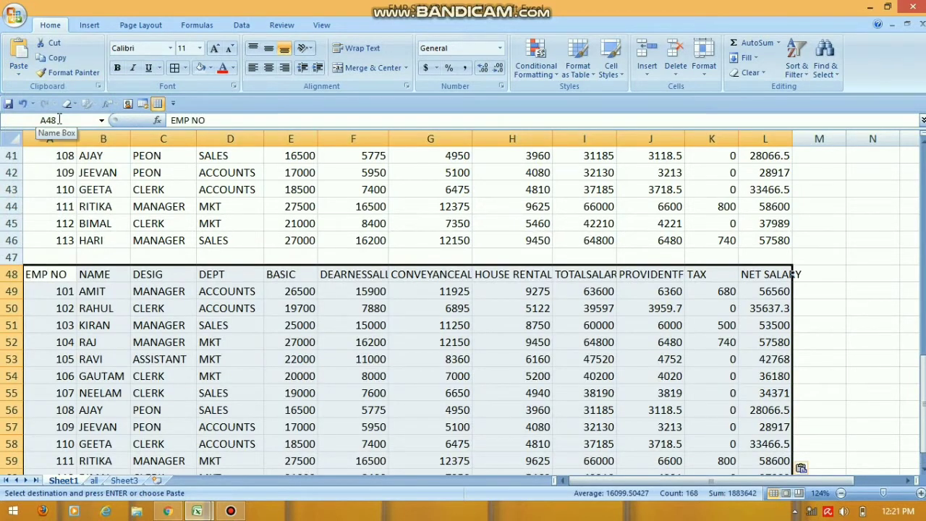
pyautogui.click(516, 291)
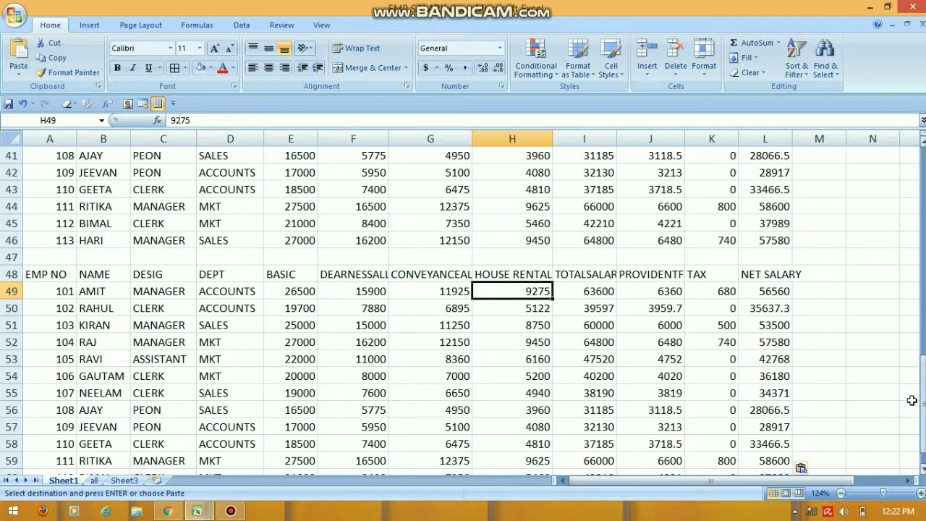
# - Paste the copied salary table without its borders starting at A63, and select the DESIG header cell C63
pyautogui.scroll(-5, 922, 472)
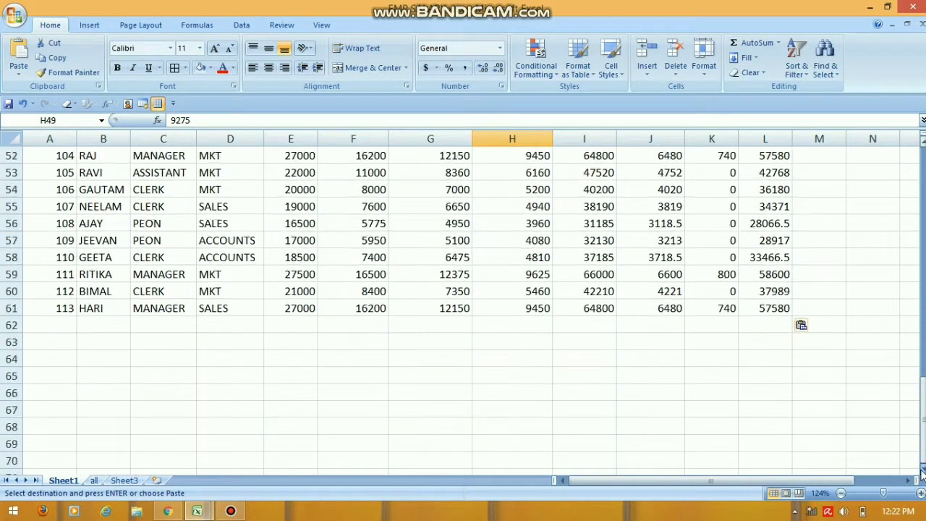
pyautogui.click(35, 293)
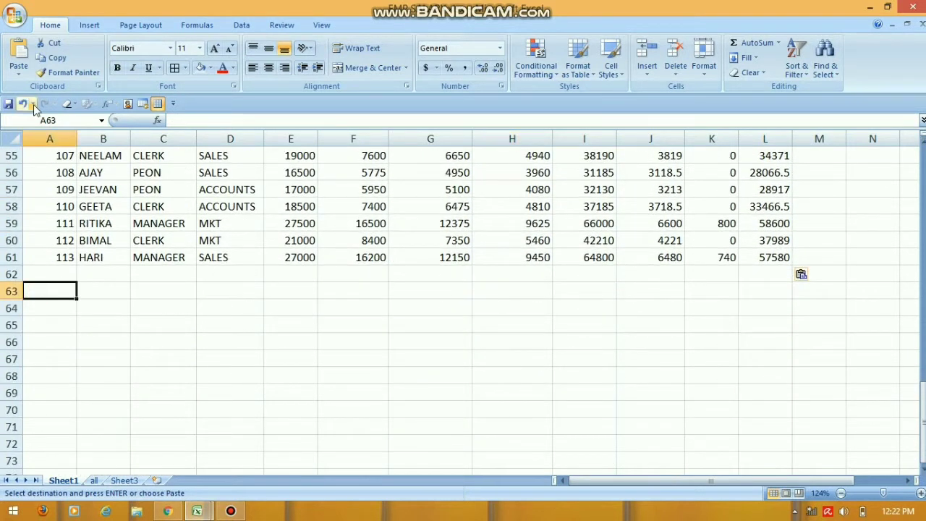
pyautogui.click(19, 72)
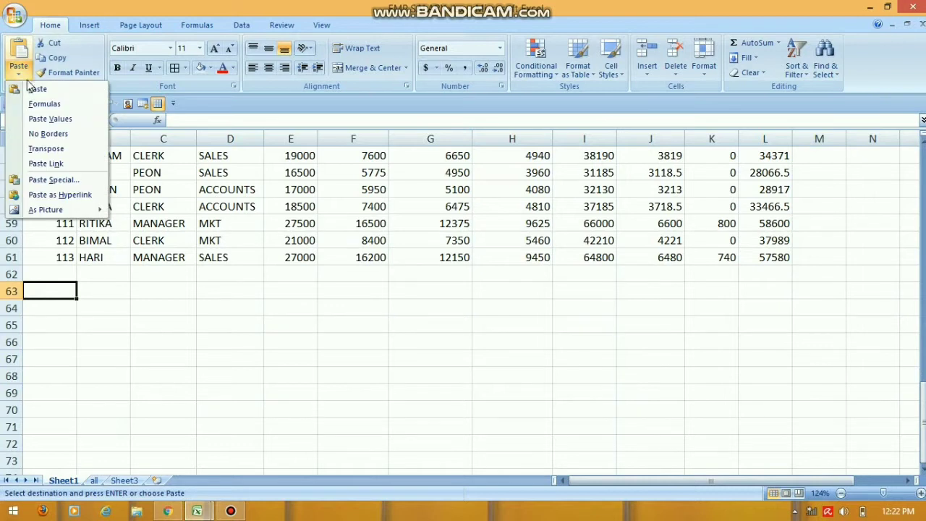
pyautogui.click(69, 138)
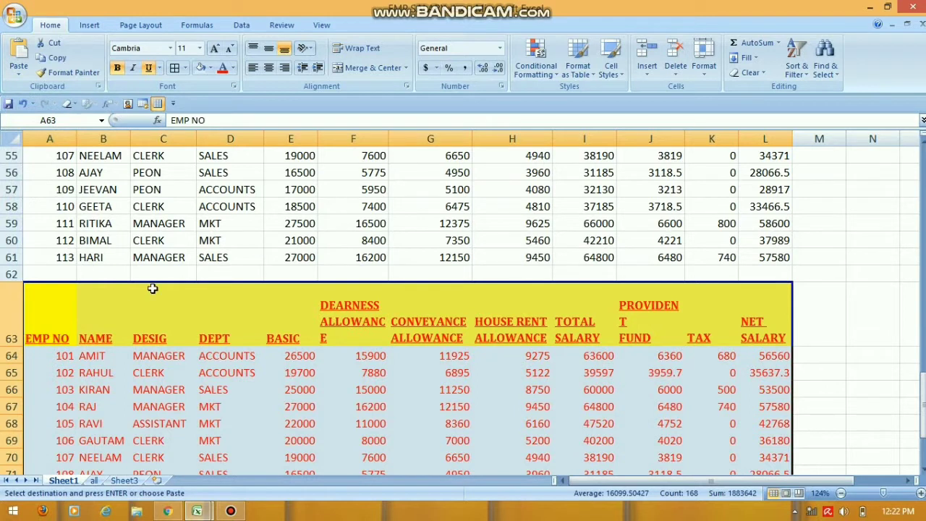
pyautogui.click(161, 324)
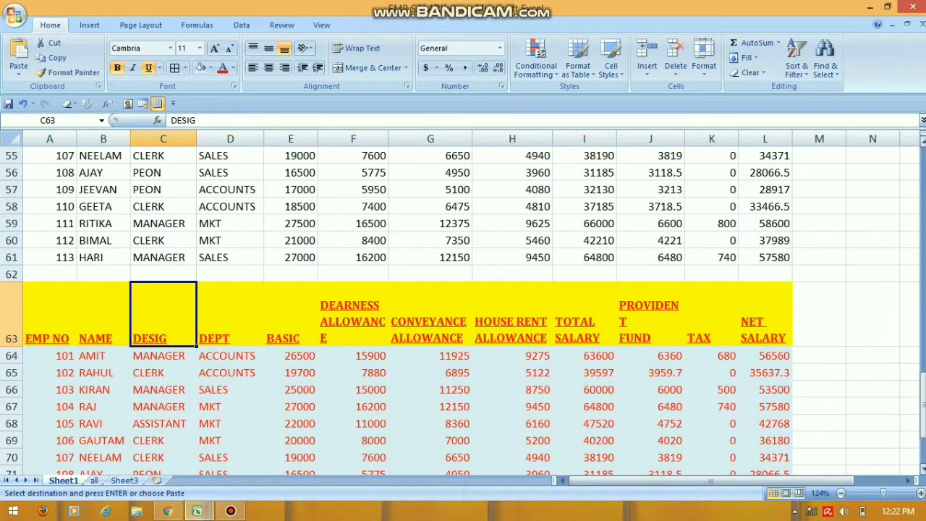
# - Paste the copied salary table transposed, with rows and columns swapped, starting at cell A79
pyautogui.scroll(-5, 479, 403)
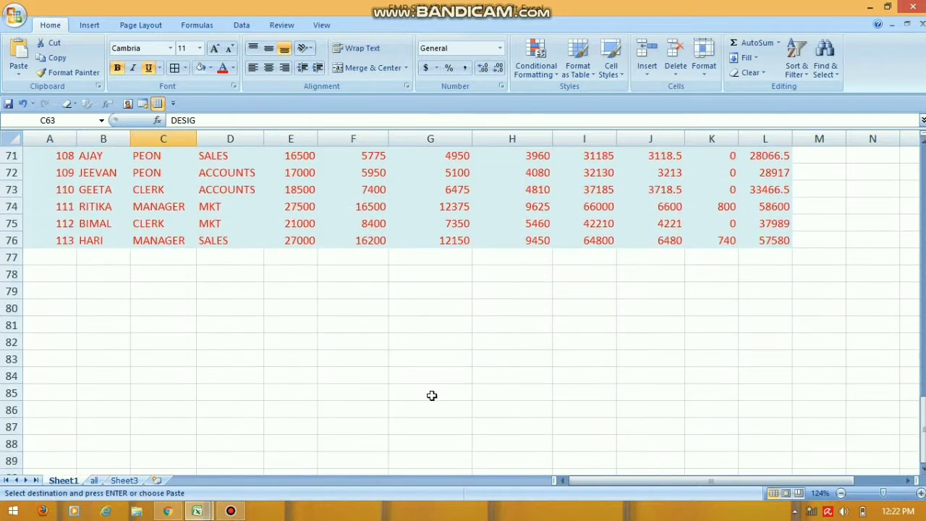
pyautogui.click(42, 292)
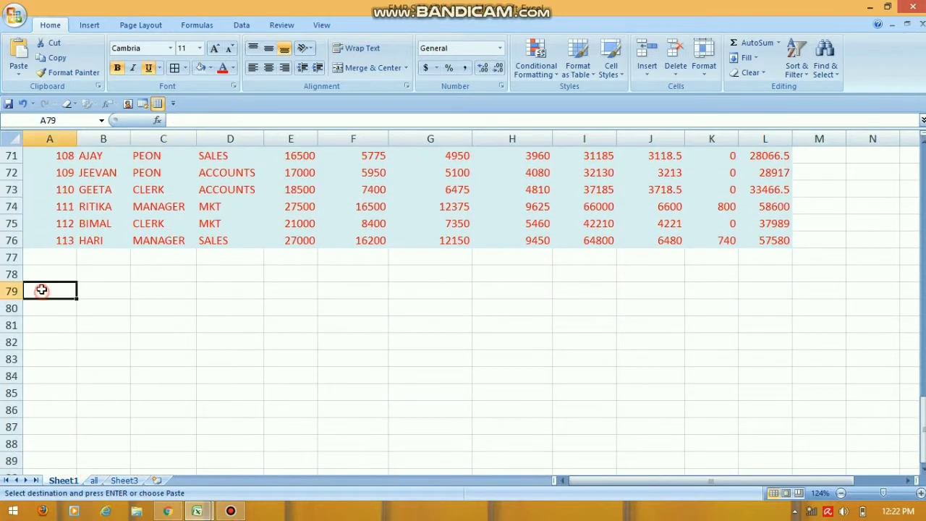
pyautogui.click(19, 71)
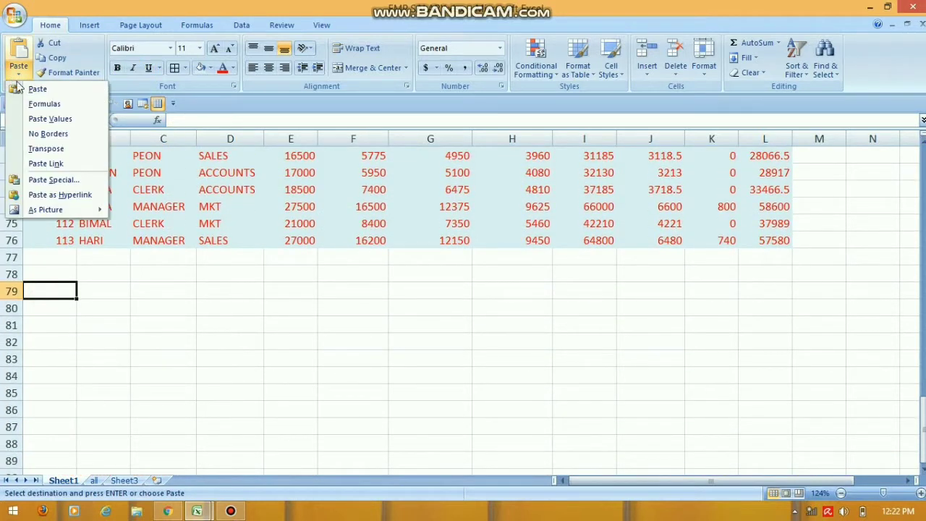
pyautogui.click(56, 152)
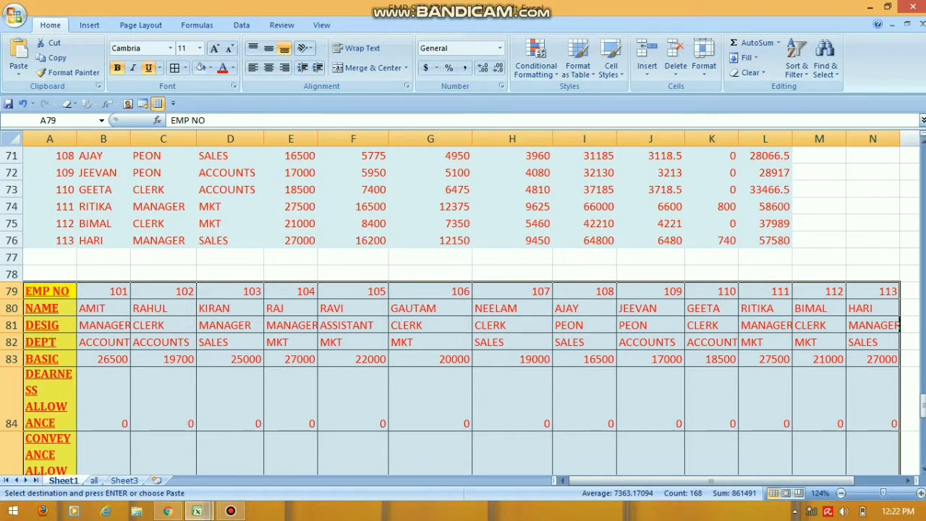
# - Paste the copied salary table as links starting at A93, and inspect the references in cells E95 and G94
pyautogui.scroll(-6, 922, 470)
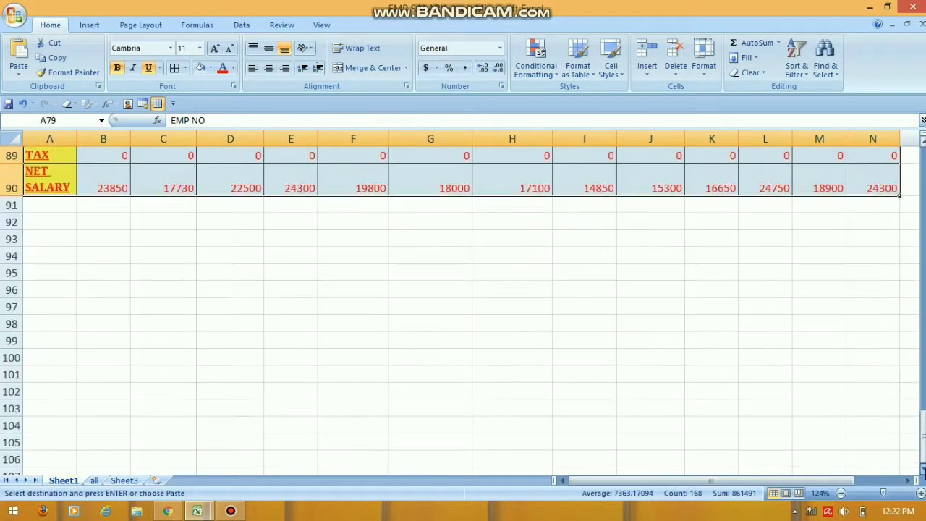
pyautogui.scroll(-1, 922, 470)
pyautogui.click(54, 195)
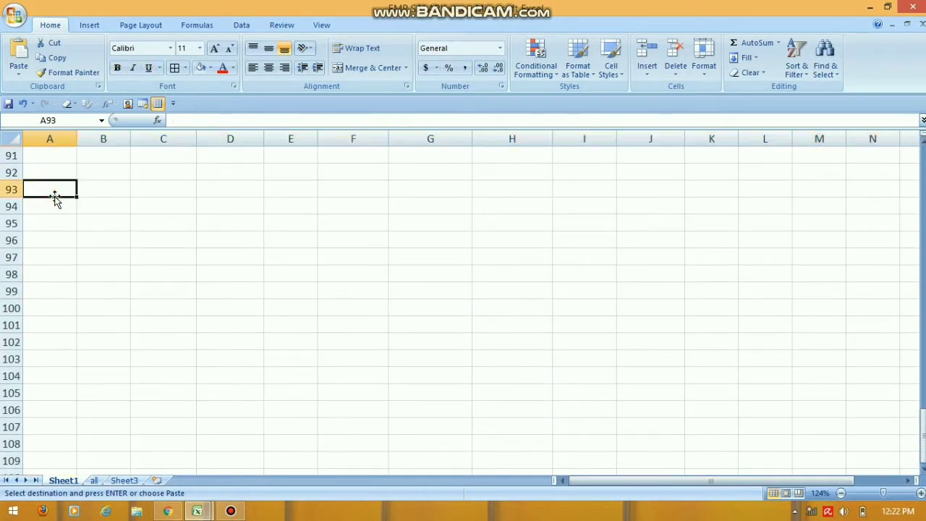
pyautogui.click(18, 69)
pyautogui.click(58, 163)
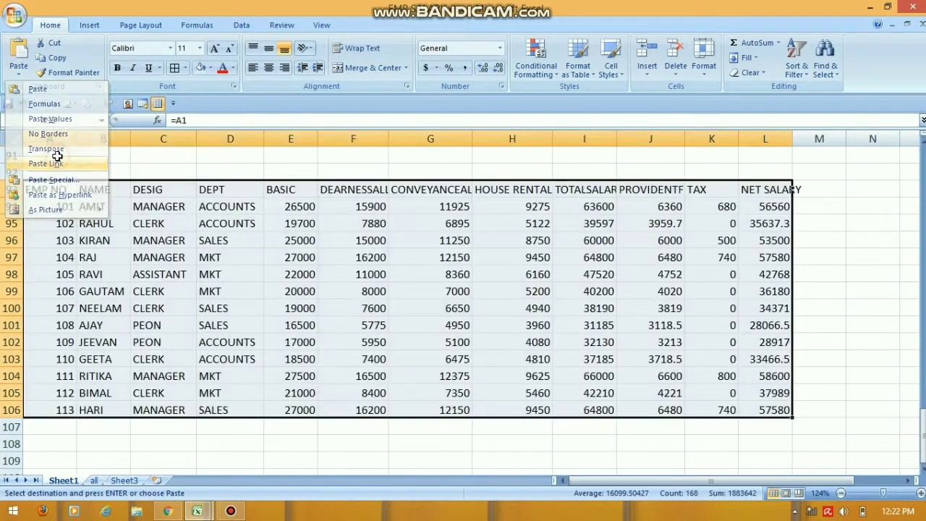
pyautogui.click(286, 224)
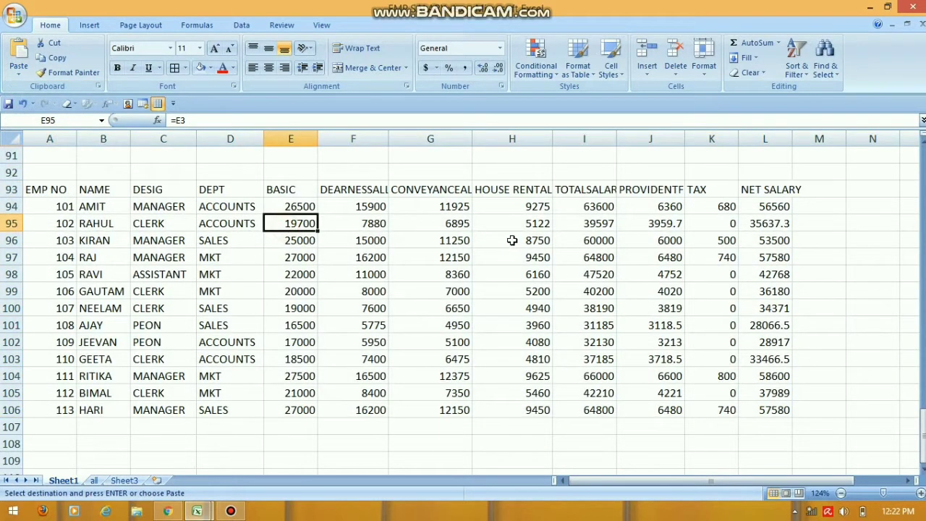
pyautogui.click(465, 205)
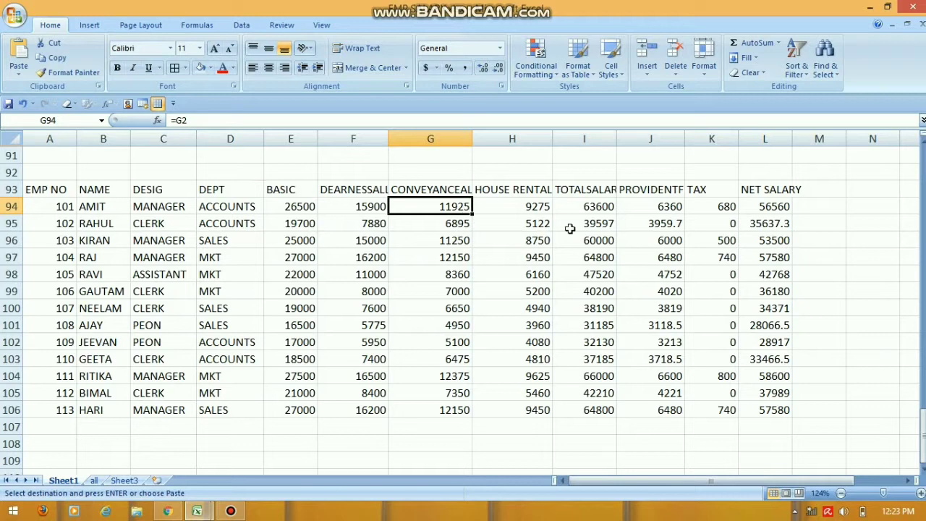
# - Change the employee number in cell A2 of the original salary table to 119
pyautogui.moveTo(922, 445); pyautogui.dragTo(922, 411)
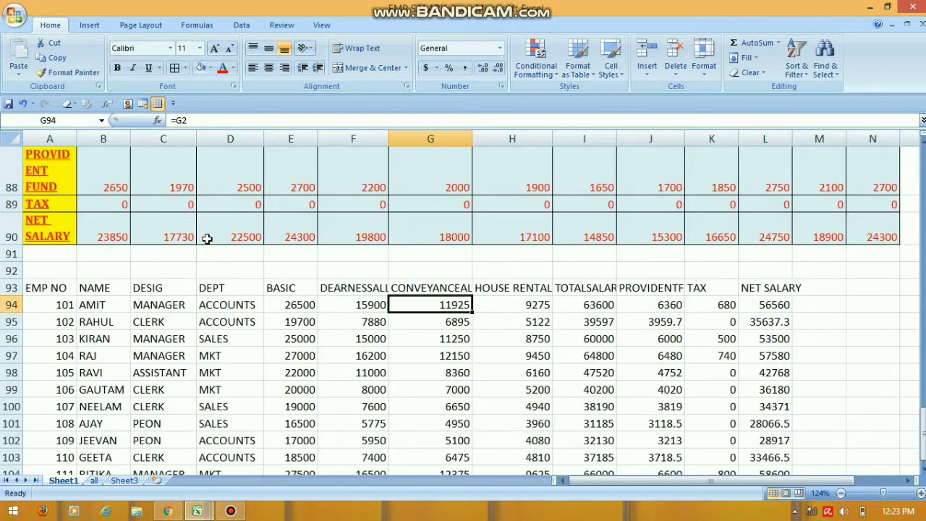
pyautogui.press('F1')
pyautogui.click(835, 391)
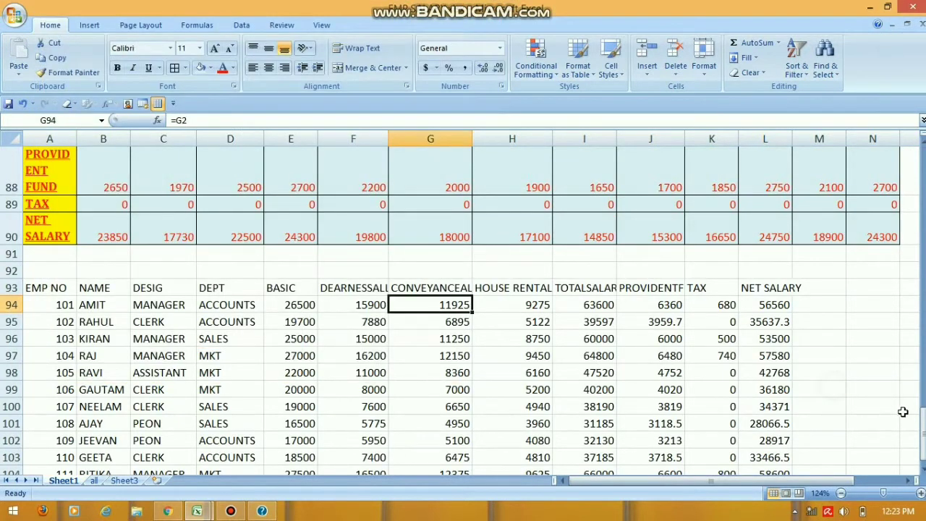
pyautogui.click(923, 434)
pyautogui.moveTo(924, 446); pyautogui.dragTo(923, 170)
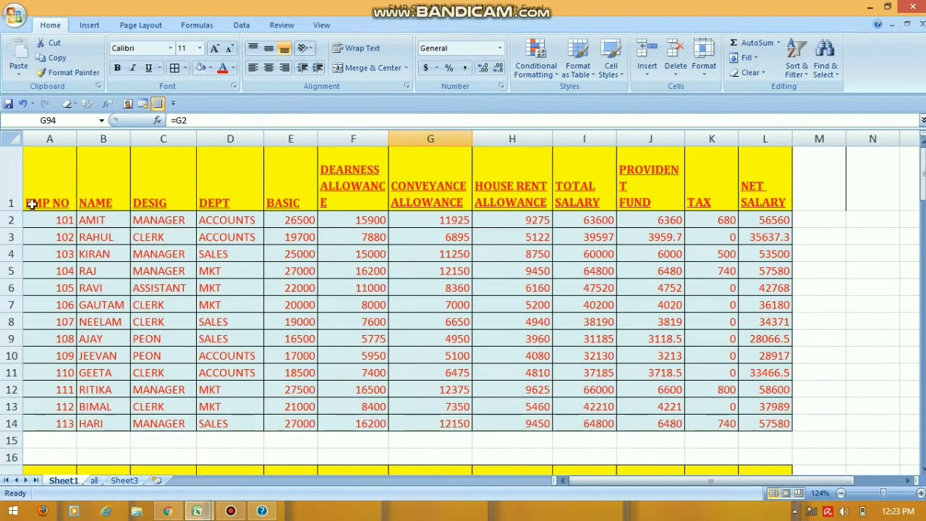
pyautogui.click(67, 222)
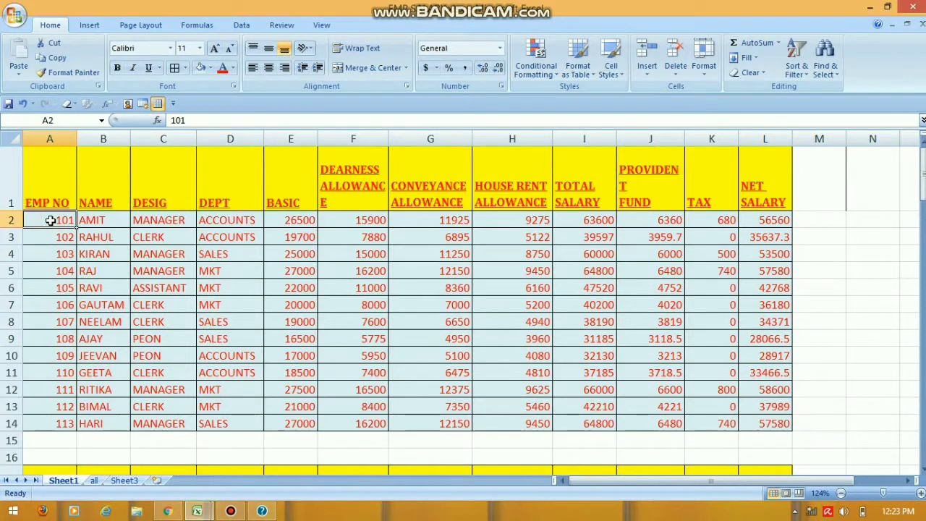
pyautogui.write('11')
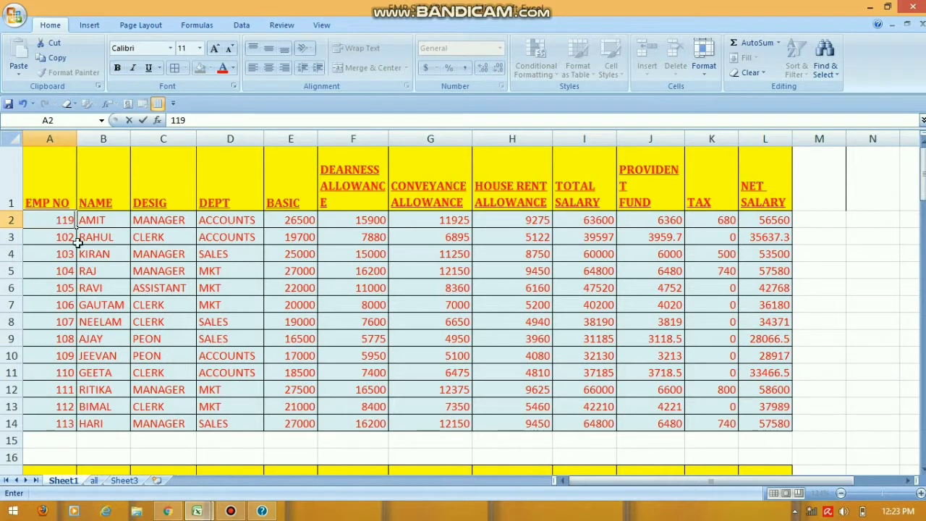
pyautogui.write('9')
pyautogui.click(78, 242)
# - Check the linked table's first employee number in cell A94 and its reference to the original table
pyautogui.scroll(-20, 65, 260)
pyautogui.scroll(20, 71, 252)
pyautogui.moveTo(923, 199); pyautogui.dragTo(923, 296)
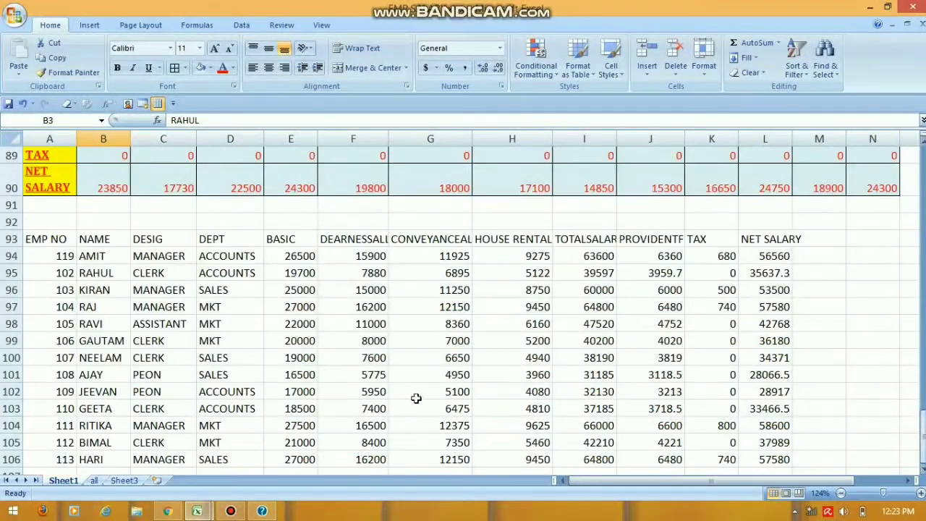
pyautogui.click(56, 256)
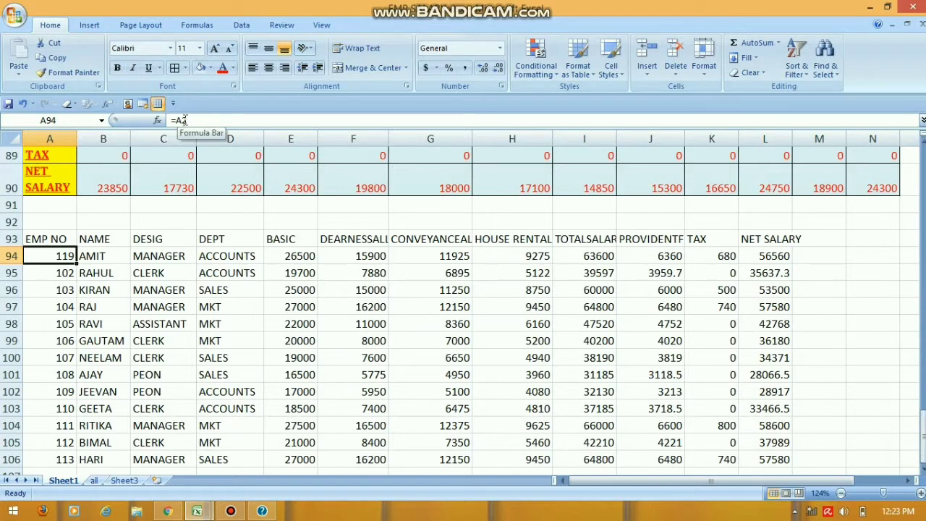
pyautogui.moveTo(916, 434); pyautogui.dragTo(916, 152)
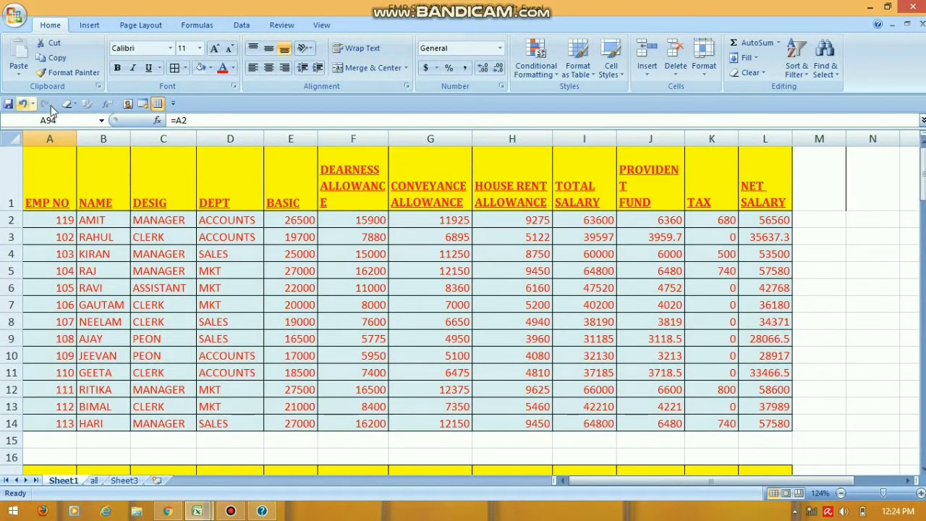
pyautogui.click(19, 70)
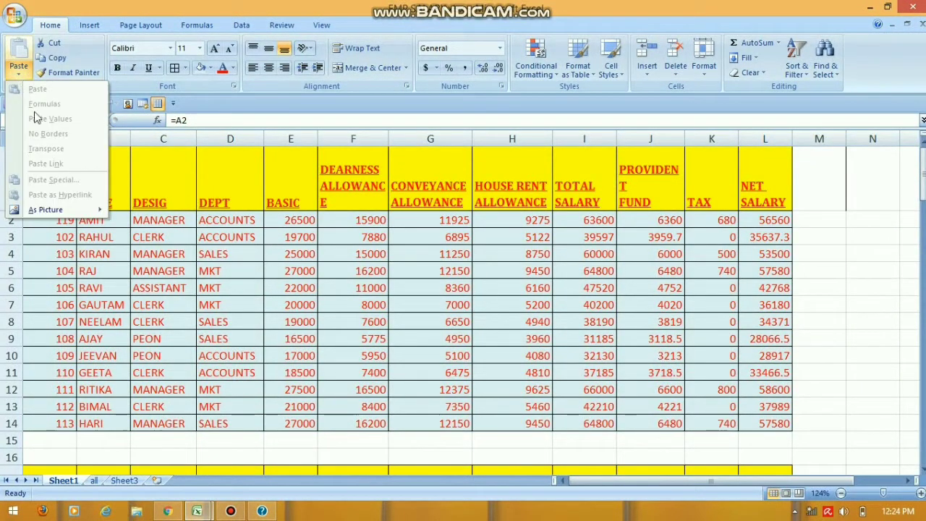
pyautogui.click(863, 238)
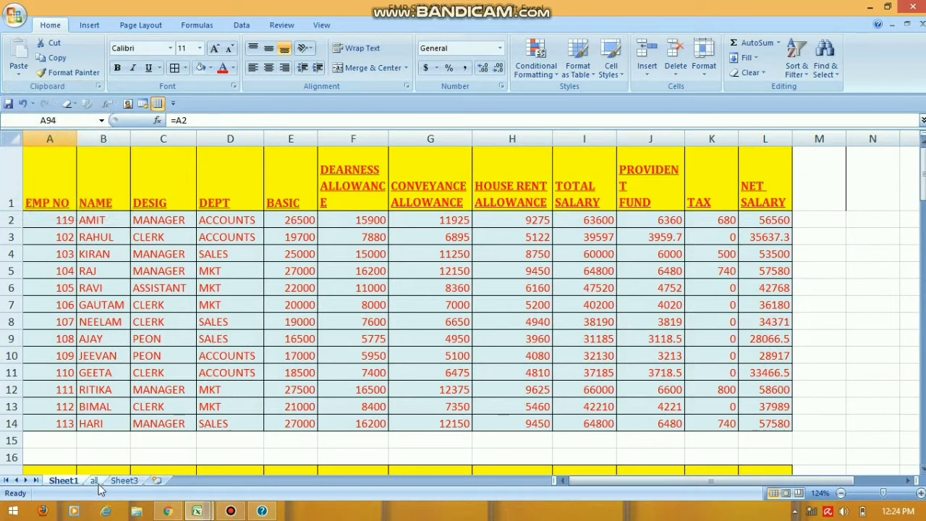
# - Add three new blank worksheets after Sheet3
pyautogui.click(123, 481)
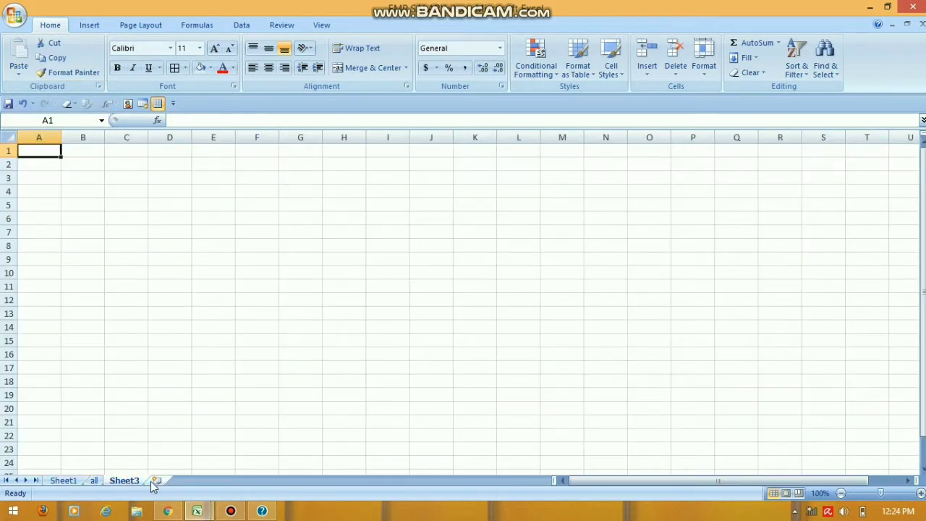
pyautogui.click(157, 481)
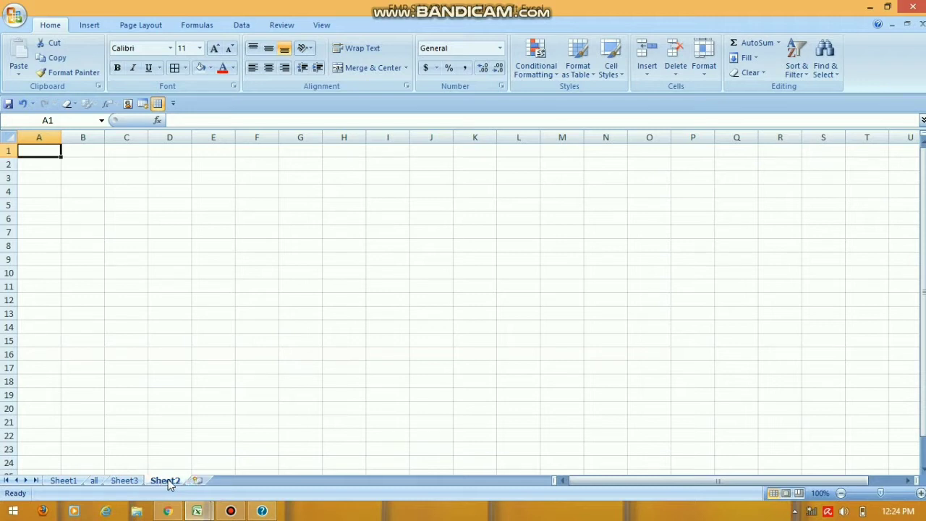
pyautogui.click(198, 481)
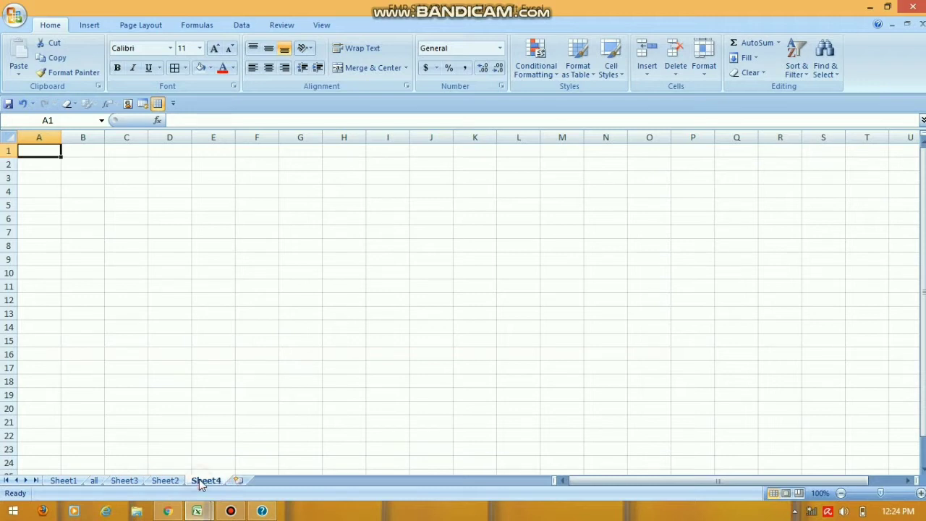
pyautogui.click(241, 481)
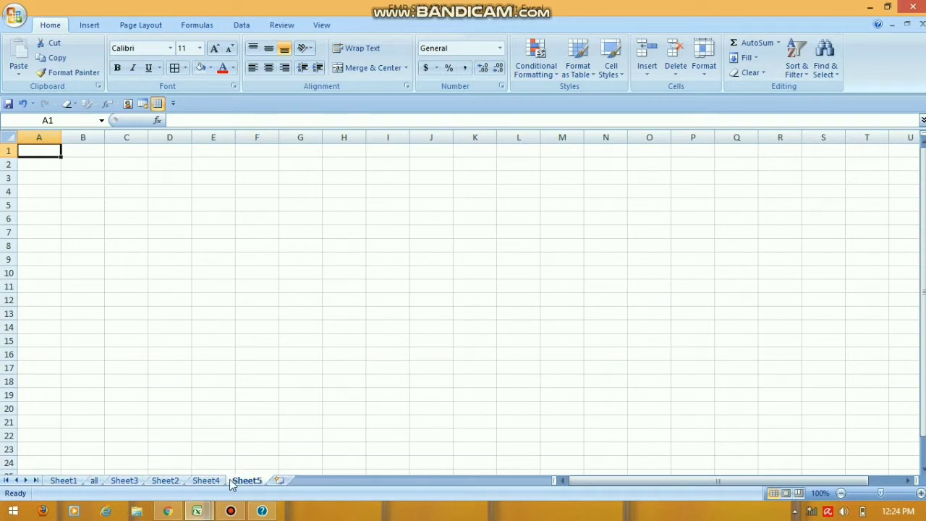
# - Return to Sheet1 and insert an entire row above the header row of the original salary table
pyautogui.click(72, 482)
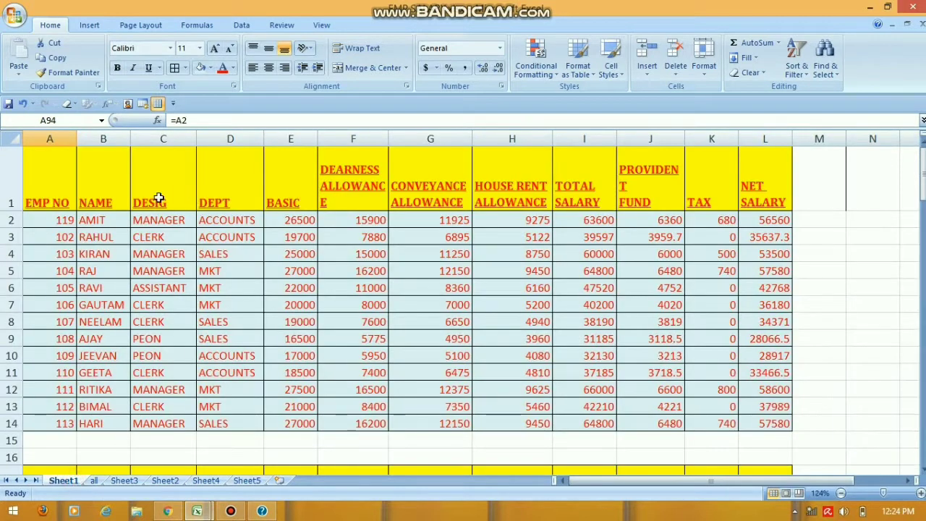
pyautogui.click(44, 180)
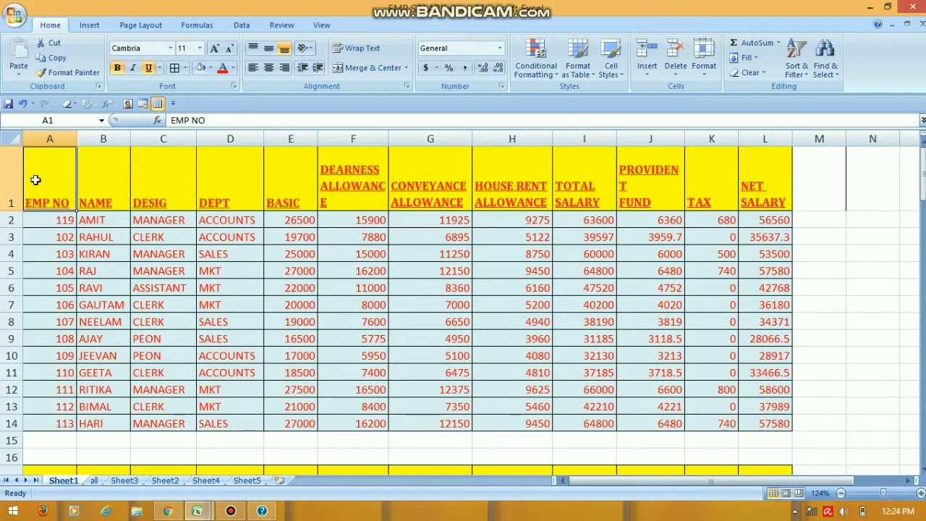
pyautogui.rightClick(36, 177)
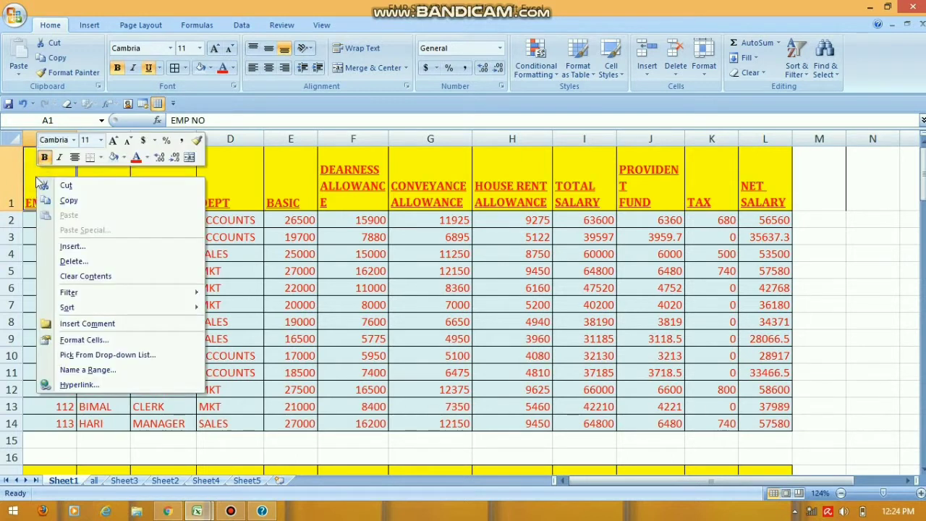
pyautogui.click(82, 247)
pyautogui.click(61, 243)
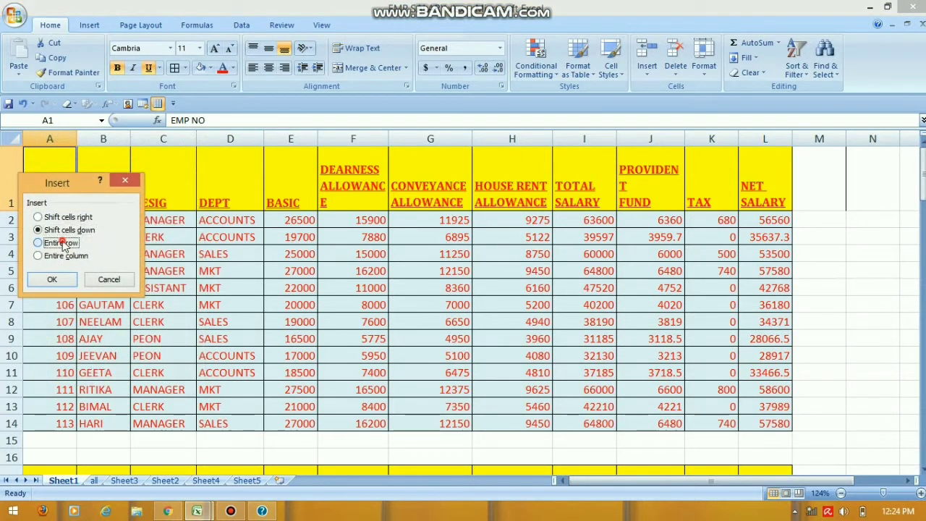
pyautogui.click(63, 284)
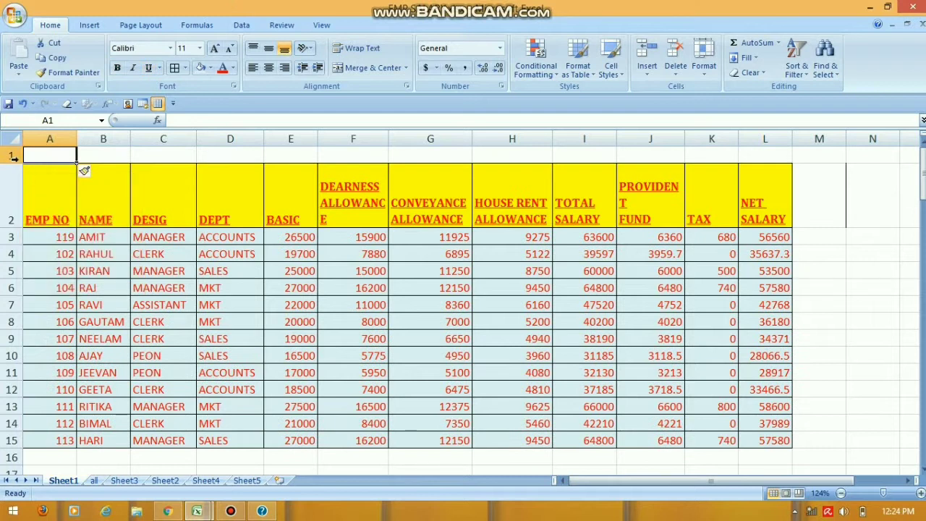
# - Make the empty row 1 taller, and merge and center cells A1:L1 across the table's width
pyautogui.click(12, 156)
pyautogui.moveTo(18, 163); pyautogui.dragTo(766, 165)
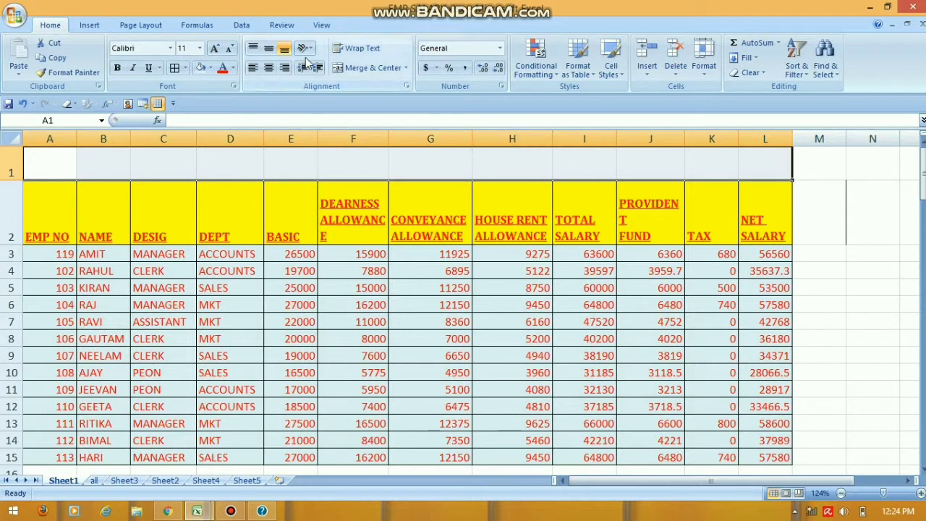
pyautogui.click(379, 72)
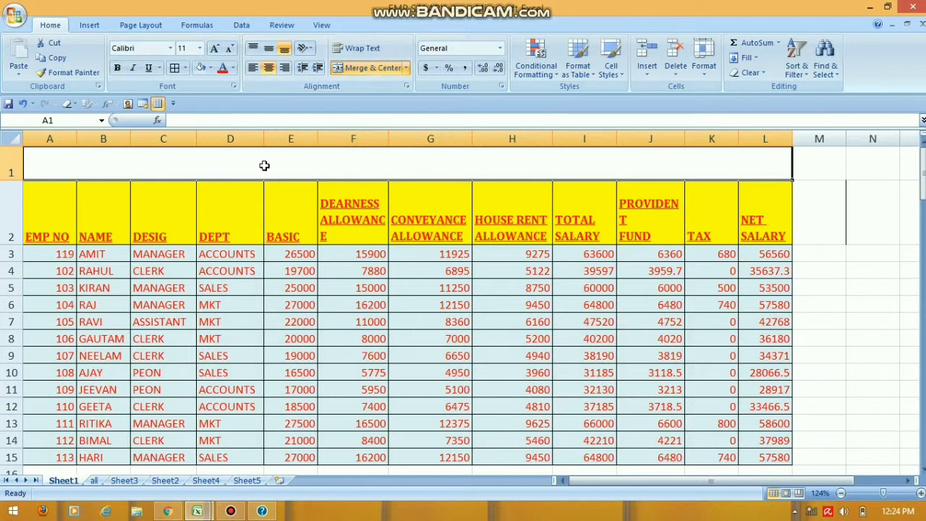
# - Enter the title "salary report" in the merged cell A1 above the salary table
pyautogui.write('sa')
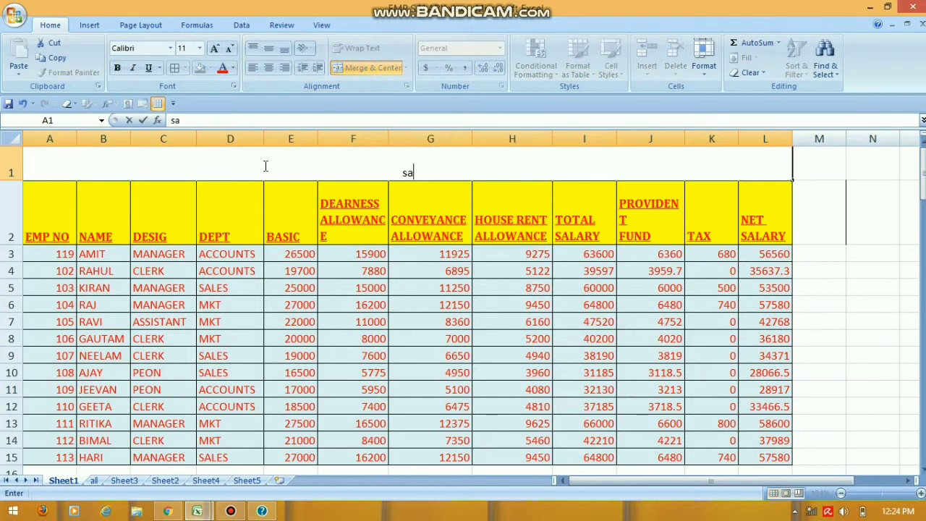
pyautogui.write('lary report')
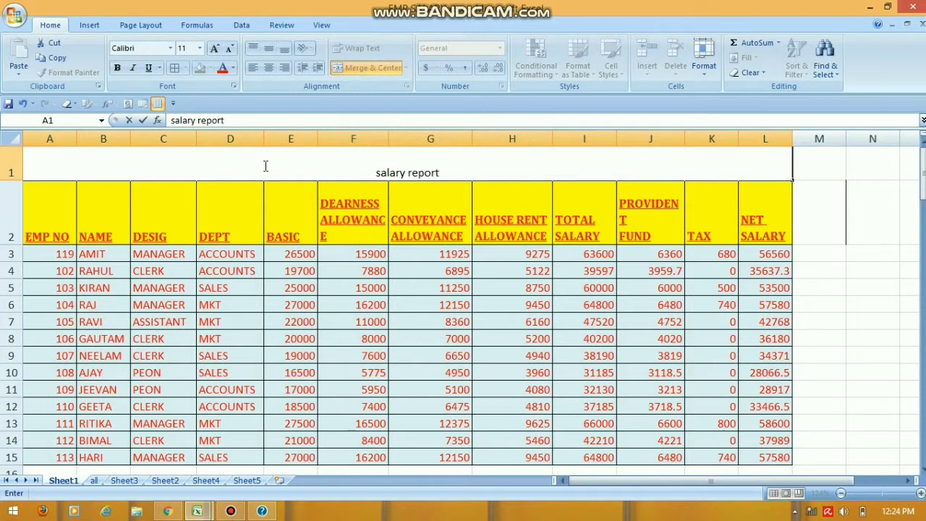
pyautogui.click(434, 206)
# - Enlarge the salary report title in A1 to font size 48
pyautogui.click(425, 173)
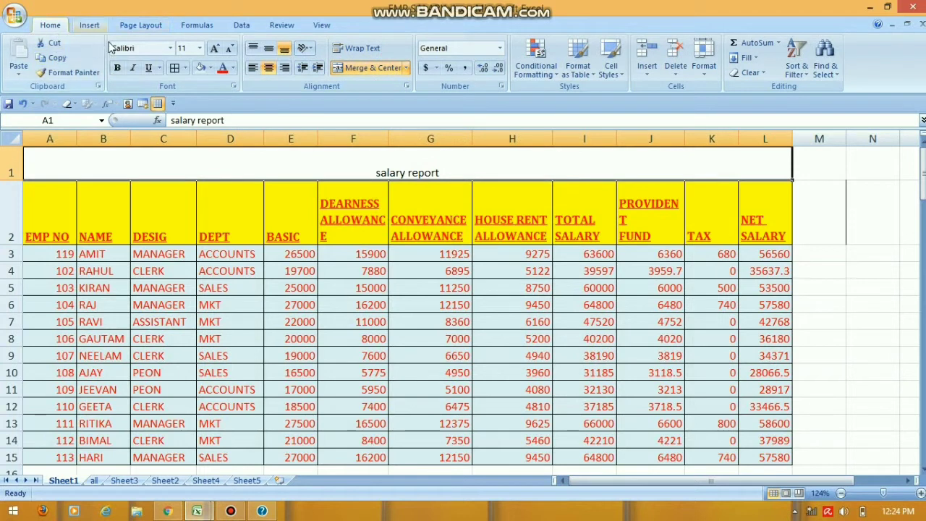
pyautogui.click(215, 48)
pyautogui.click(215, 48)
pyautogui.click(215, 48)
pyautogui.click(214, 48)
pyautogui.click(215, 48)
pyautogui.click(215, 48)
pyautogui.click(214, 48)
pyautogui.click(215, 48)
pyautogui.click(215, 47)
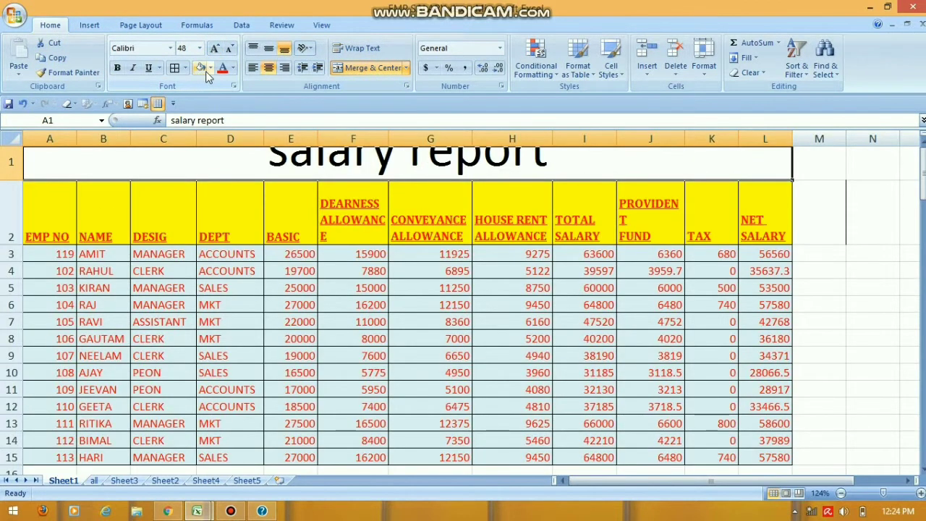
# - Fill the salary report title cell with light blue and make row 1 taller to fit the text
pyautogui.click(205, 71)
pyautogui.click(211, 68)
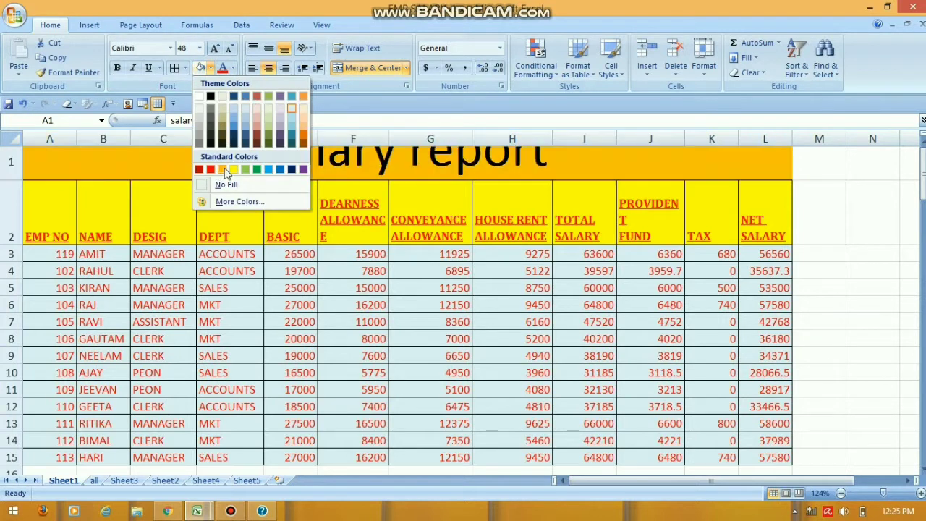
pyautogui.click(269, 168)
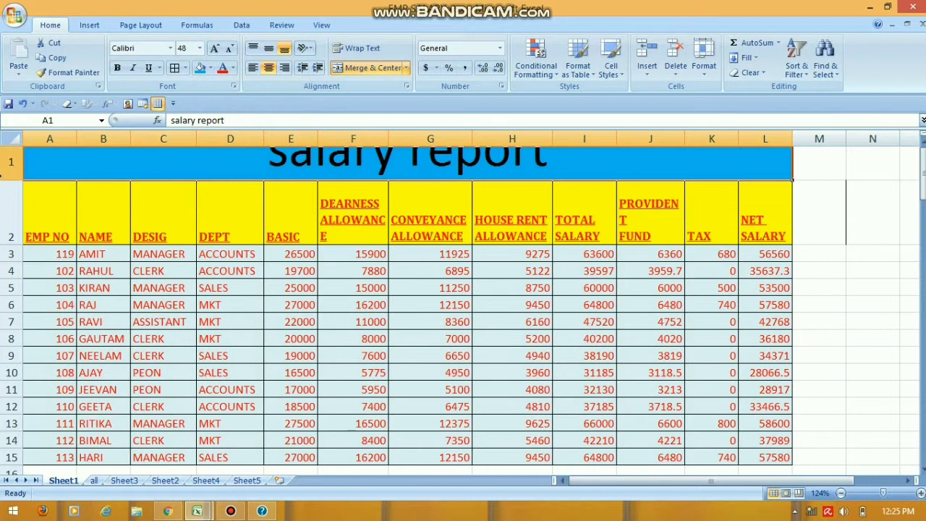
pyautogui.moveTo(20, 180); pyautogui.dragTo(20, 188)
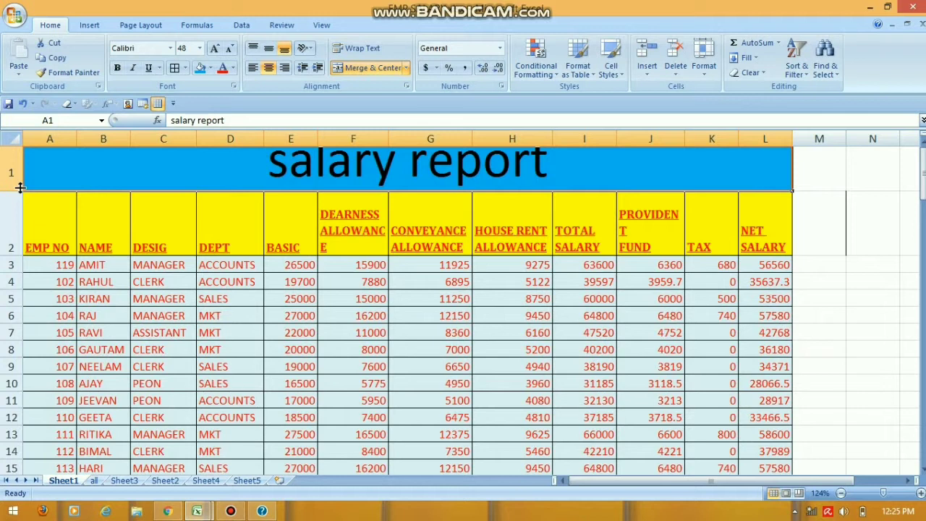
# - Rename Sheet1 as "salary report"
pyautogui.rightClick(64, 481)
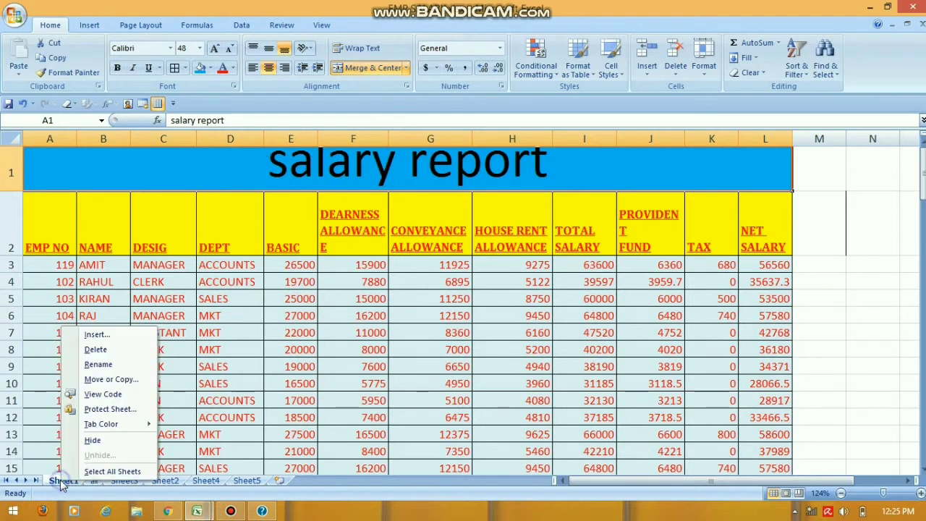
pyautogui.click(100, 366)
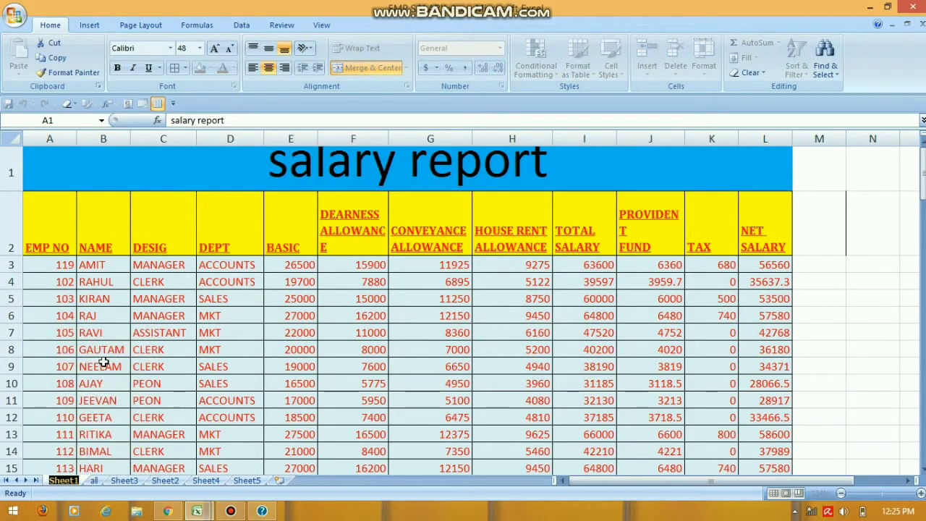
pyautogui.write('sala')
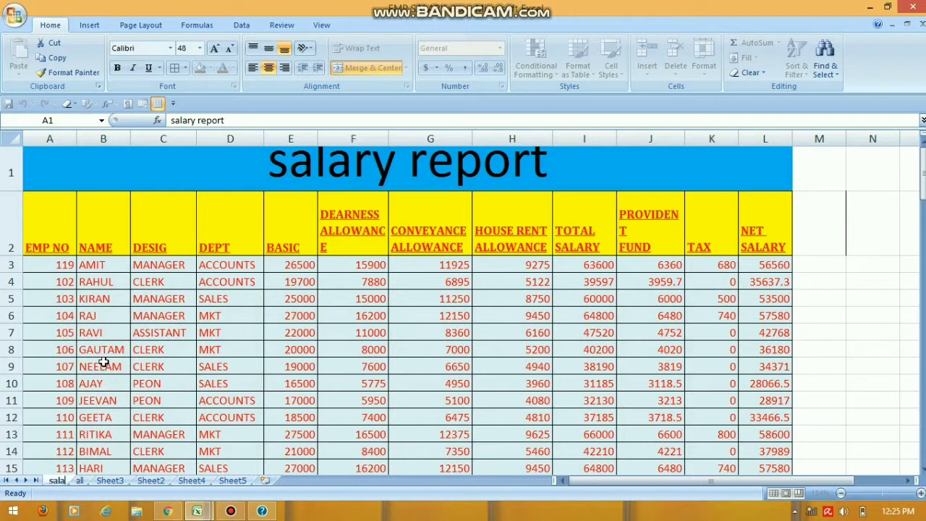
pyautogui.write('ry r')
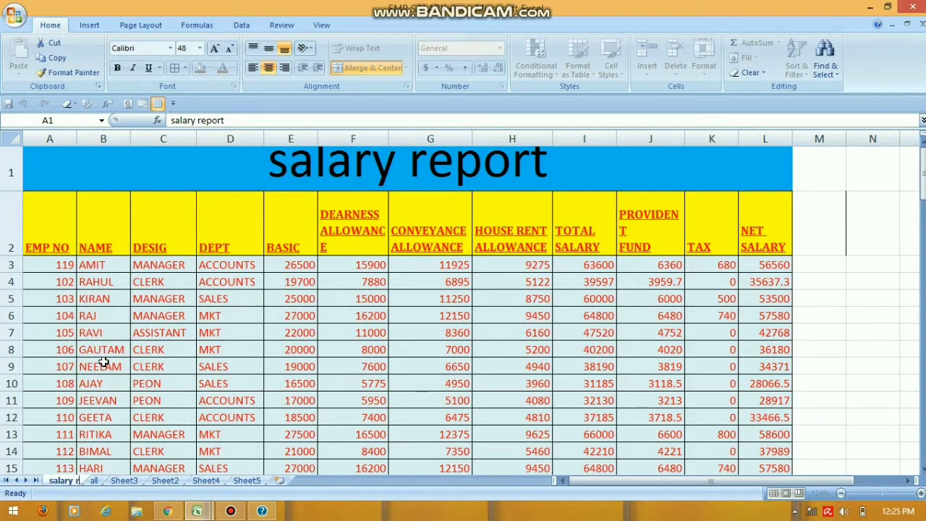
pyautogui.write('eport')
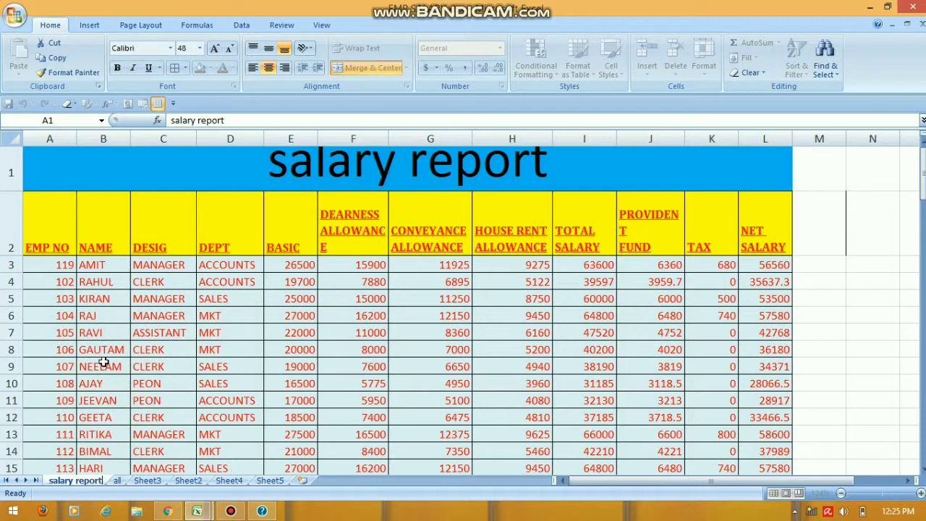
# - On Sheet3, enter sample text: efsdfsdfd in C4, dsfd in D4, dfdf in F4, f in H5, ds in H4 and sd in I4
pyautogui.click(160, 478)
pyautogui.click(117, 197)
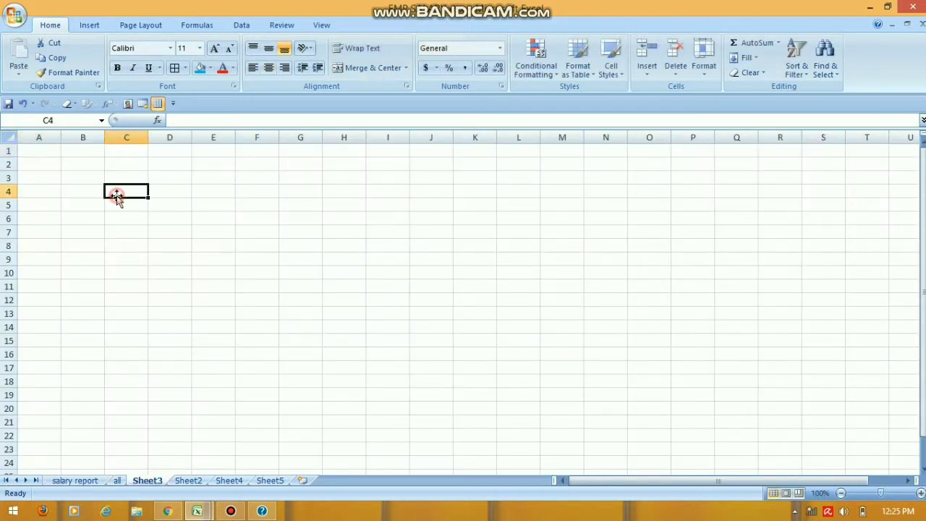
pyautogui.write('efsdfsdfd')
pyautogui.click(190, 191)
pyautogui.write('dsfd')
pyautogui.click(254, 188)
pyautogui.write('dfdf')
pyautogui.click(329, 207)
pyautogui.write('f')
pyautogui.click(361, 191)
pyautogui.write('ds')
pyautogui.click(376, 188)
pyautogui.write('sd')
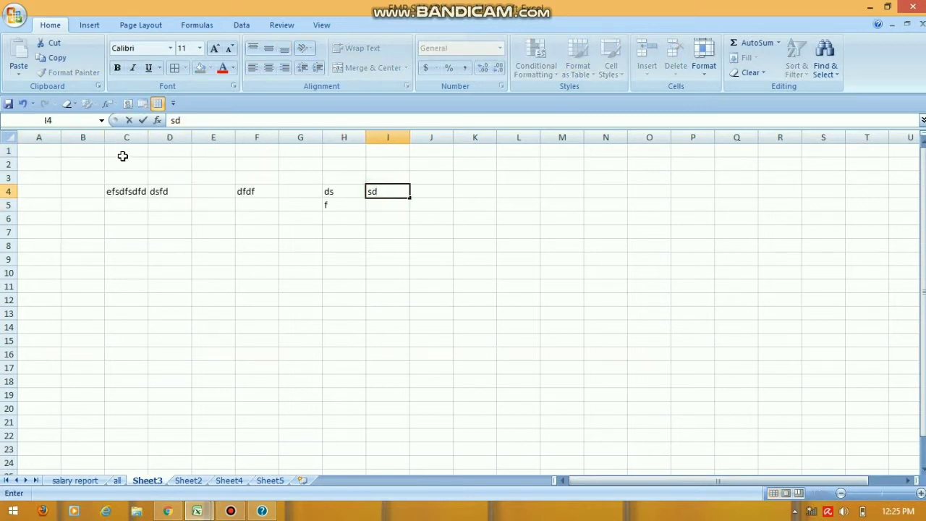
# - Merge and center cells A1:L1 on Sheet3 and enter the title "abc report"
pyautogui.moveTo(55, 149); pyautogui.dragTo(512, 147)
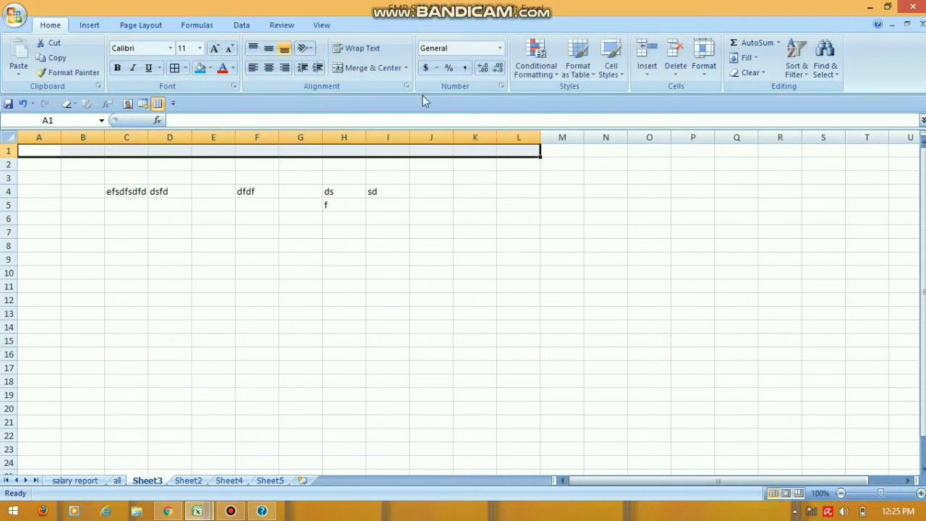
pyautogui.click(348, 70)
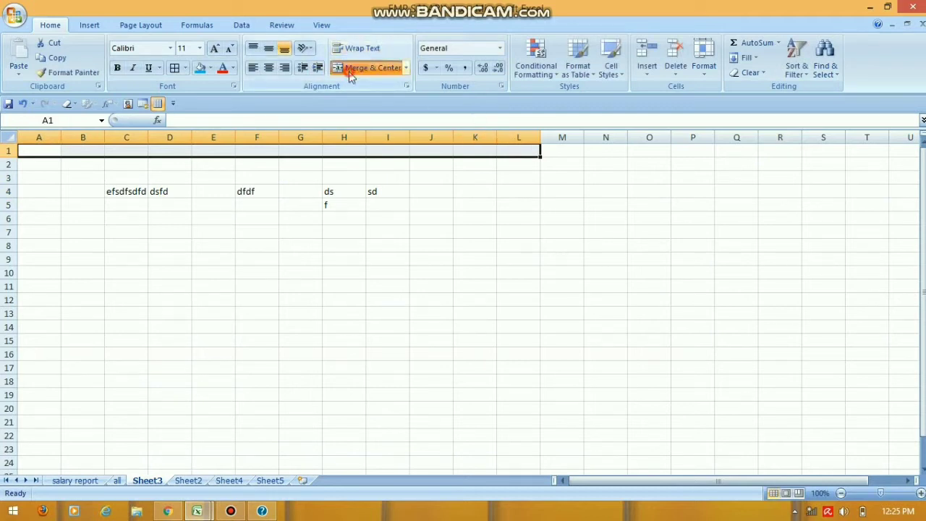
pyautogui.write('ab')
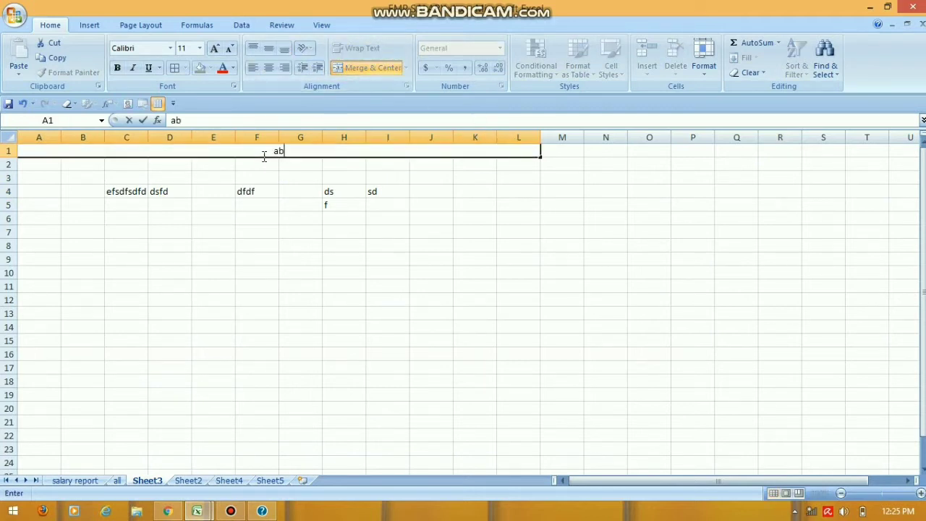
pyautogui.write('c repoirt')
pyautogui.press('BackSpace')
pyautogui.press('BackSpace')
pyautogui.press('BackSpace')
pyautogui.write('rt')
pyautogui.click(272, 210)
# - Format the abc report title with font size 72, a light blue fill and red text
pyautogui.click(279, 148)
pyautogui.click(214, 48)
pyautogui.click(215, 49)
pyautogui.click(215, 48)
pyautogui.click(215, 48)
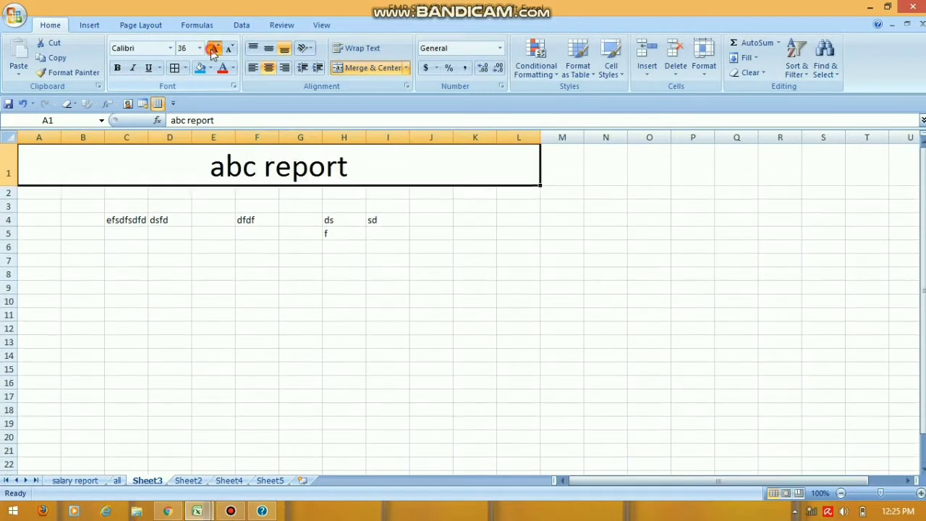
pyautogui.click(214, 50)
pyautogui.click(214, 50)
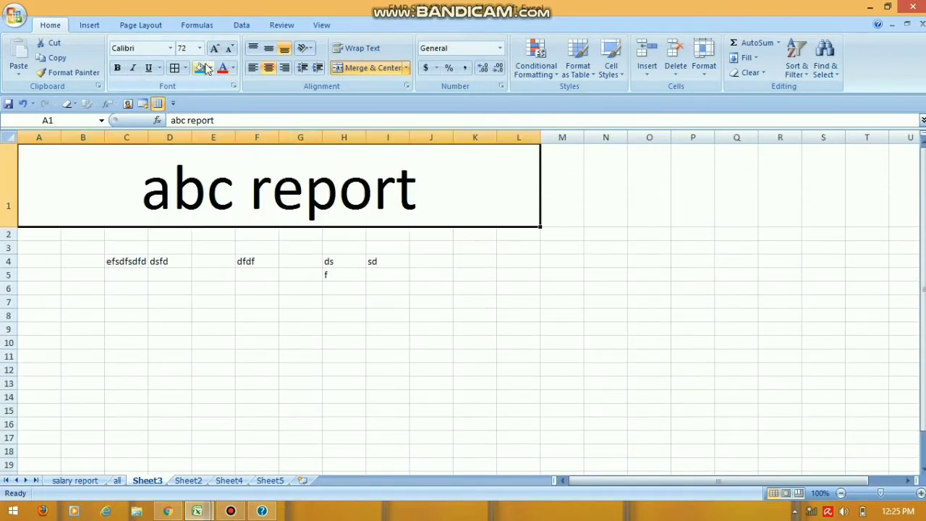
pyautogui.click(200, 67)
pyautogui.click(222, 67)
pyautogui.click(389, 355)
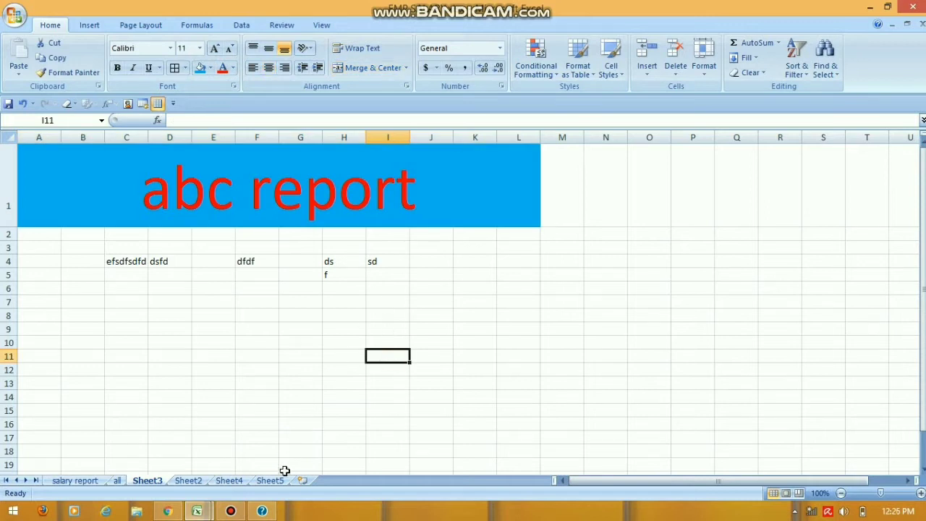
# - Rename the blank Sheet2 as "main"
pyautogui.click(209, 482)
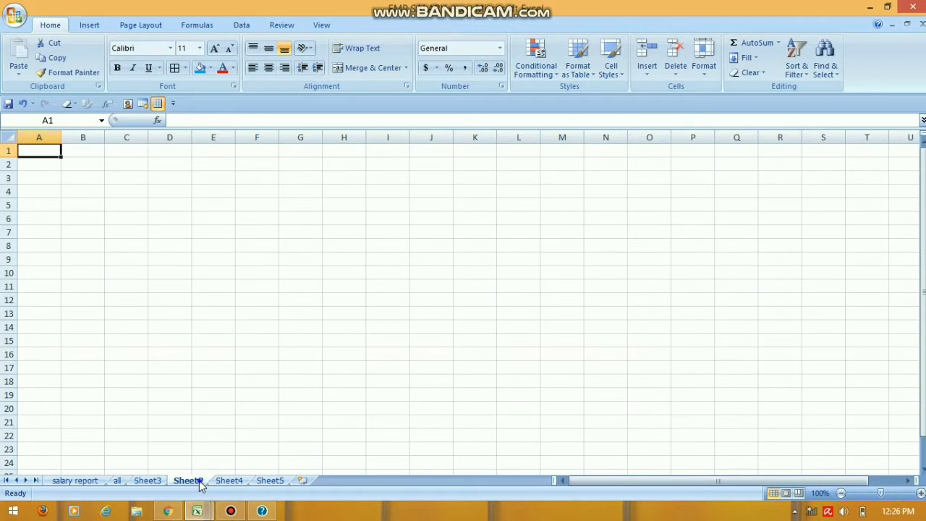
pyautogui.rightClick(201, 483)
pyautogui.click(239, 364)
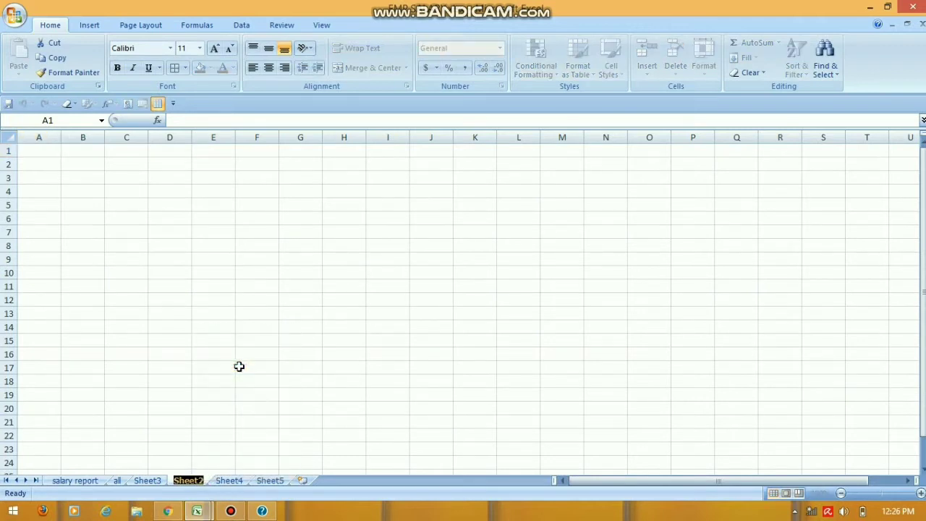
pyautogui.write('main')
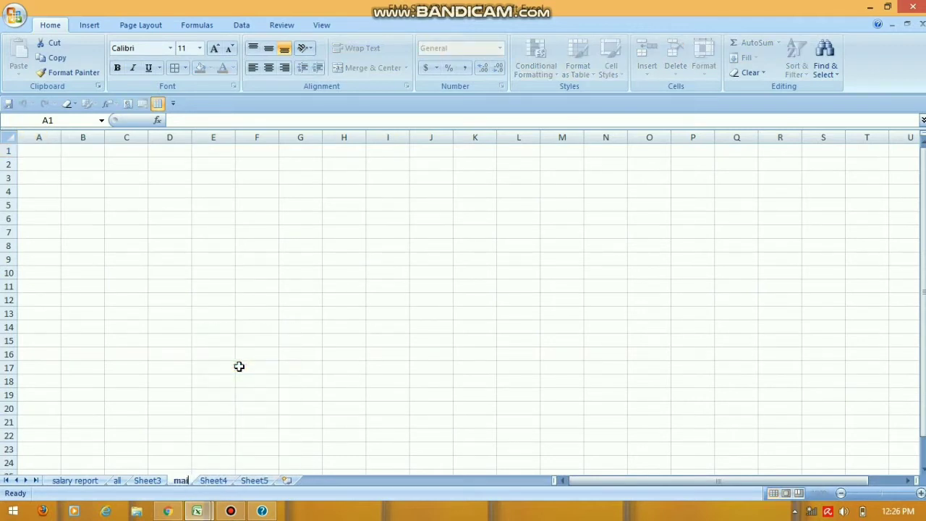
pyautogui.click(157, 384)
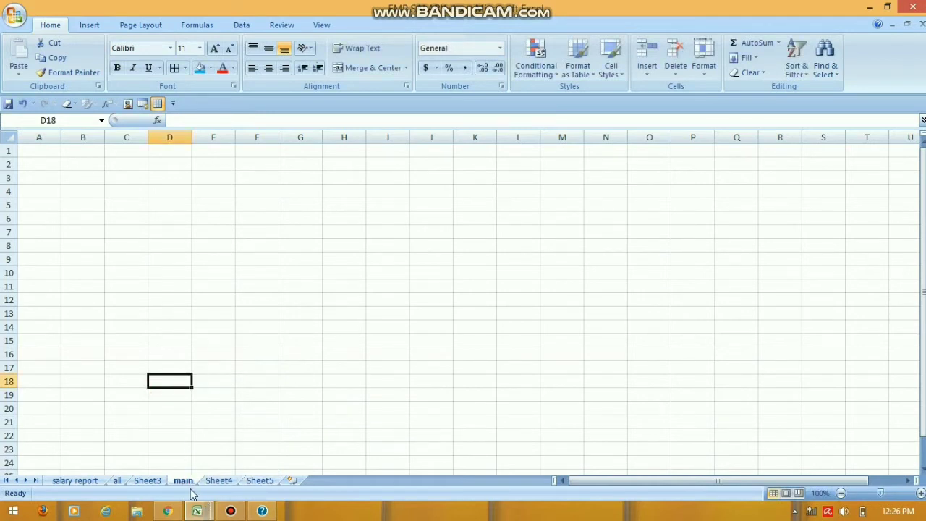
# - Copy the title cell of the salary report sheet and paste it as a hyperlink into B2 of the main sheet
pyautogui.click(72, 481)
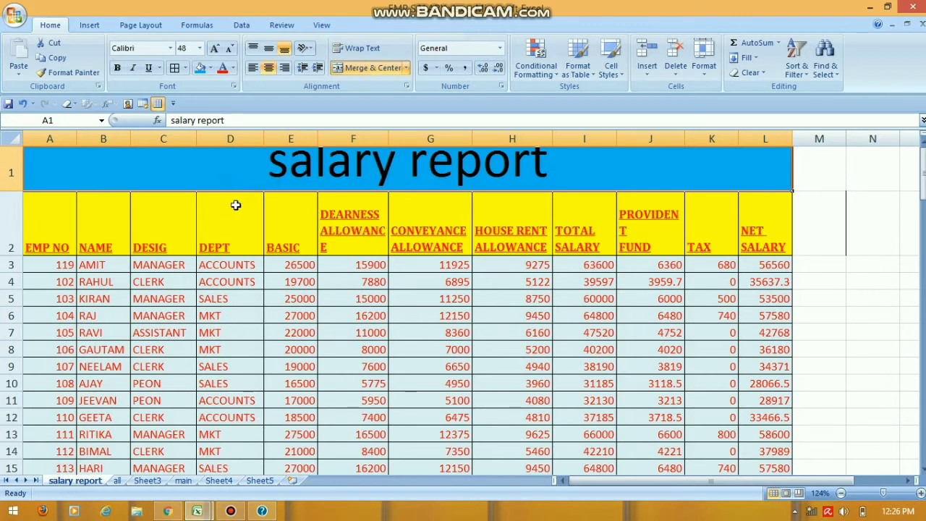
pyautogui.click(60, 58)
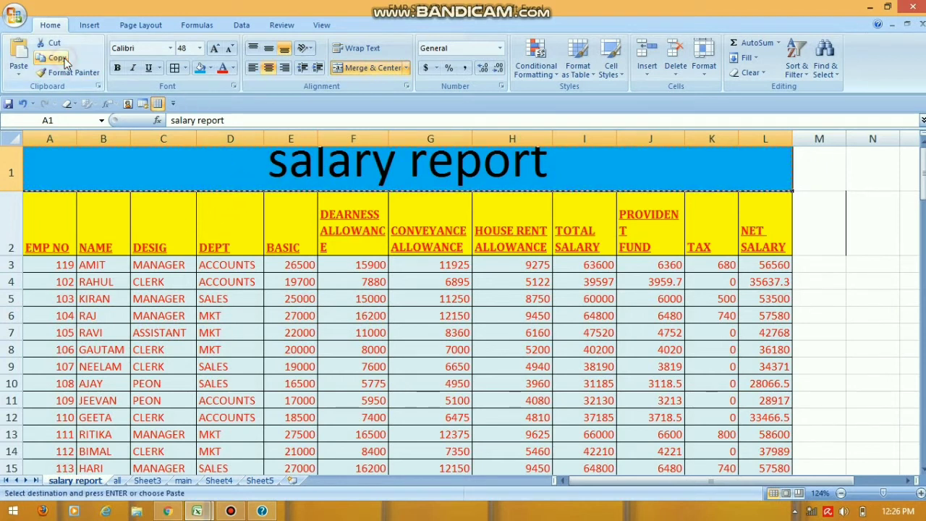
pyautogui.click(183, 480)
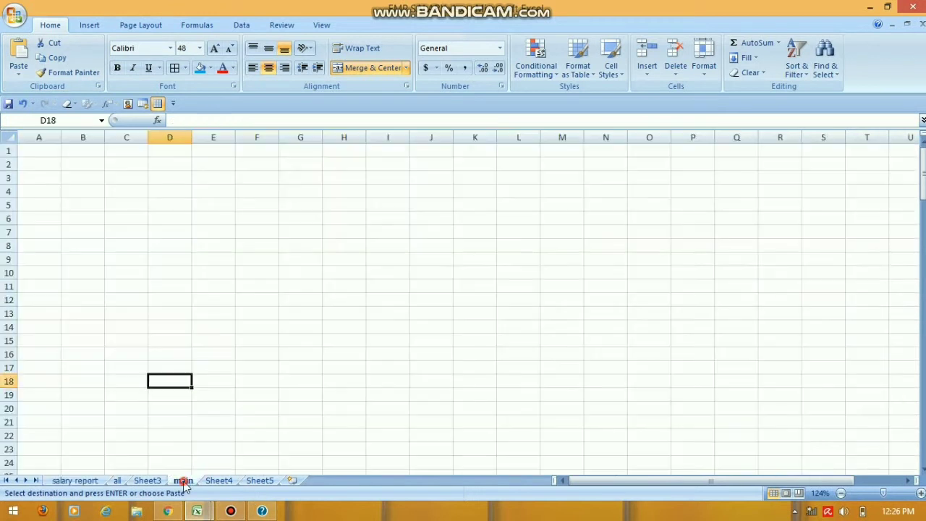
pyautogui.click(94, 164)
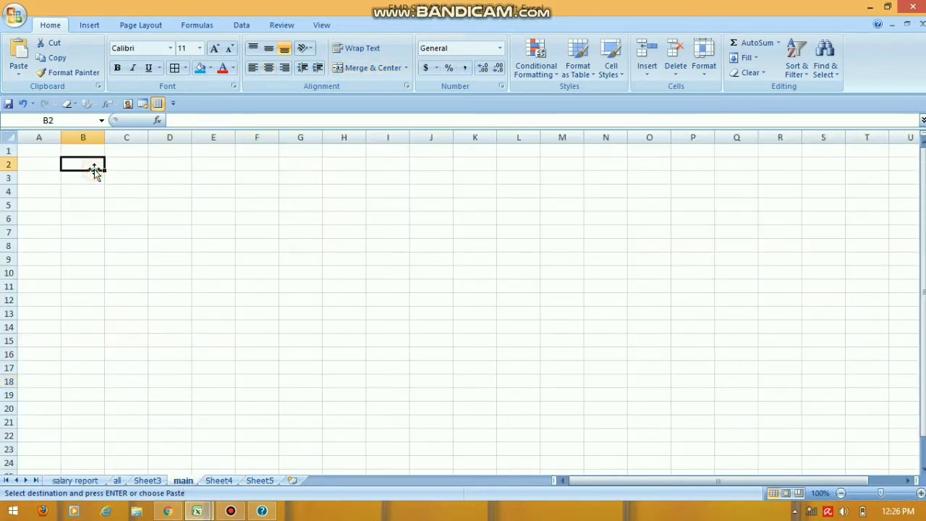
pyautogui.click(17, 70)
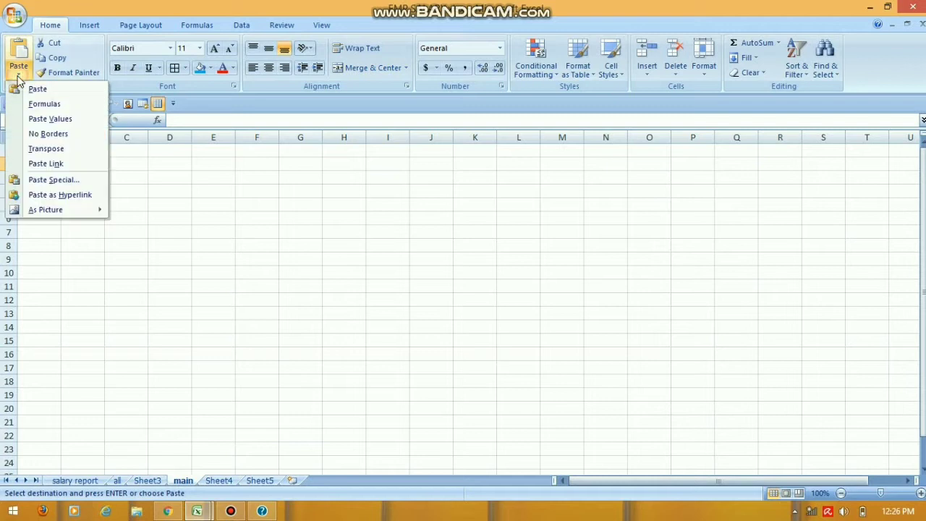
pyautogui.click(72, 194)
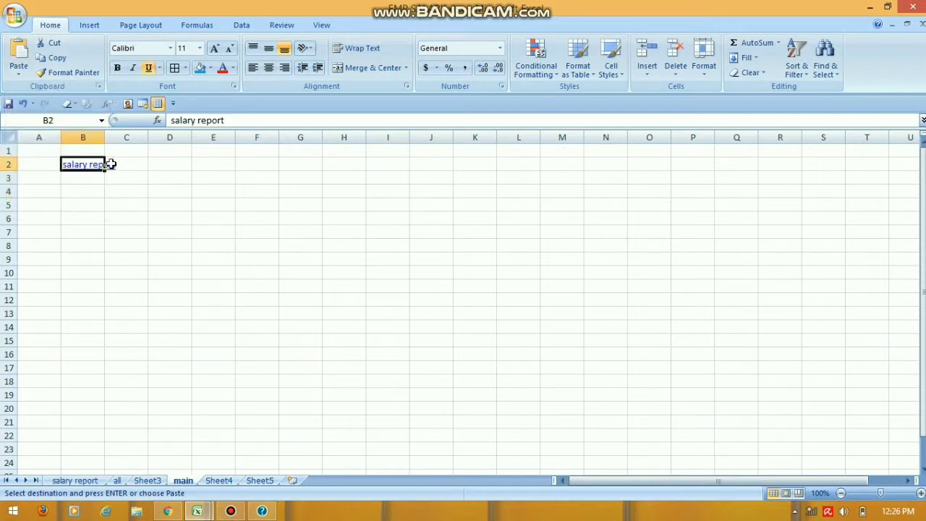
# - Copy the abc report title from Sheet3 and paste it as a hyperlink into B3 of the main sheet
pyautogui.click(147, 481)
pyautogui.click(203, 175)
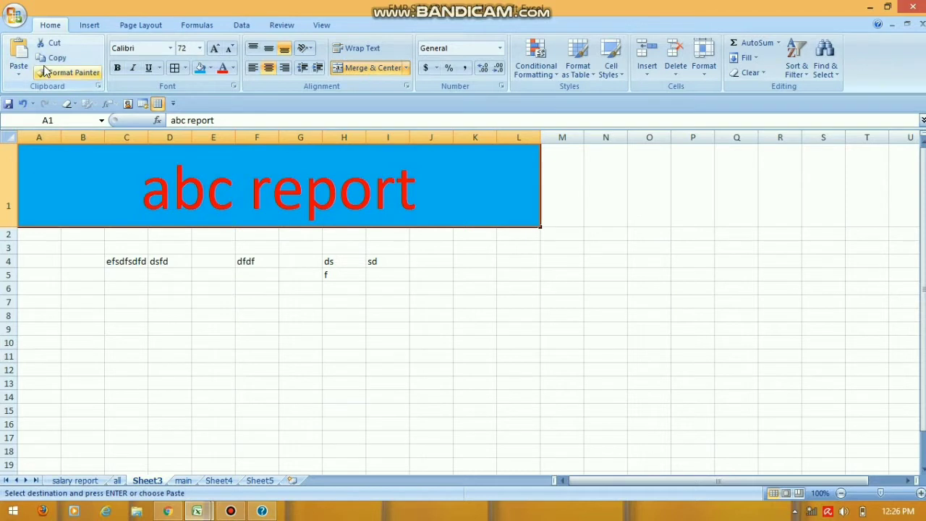
pyautogui.click(178, 481)
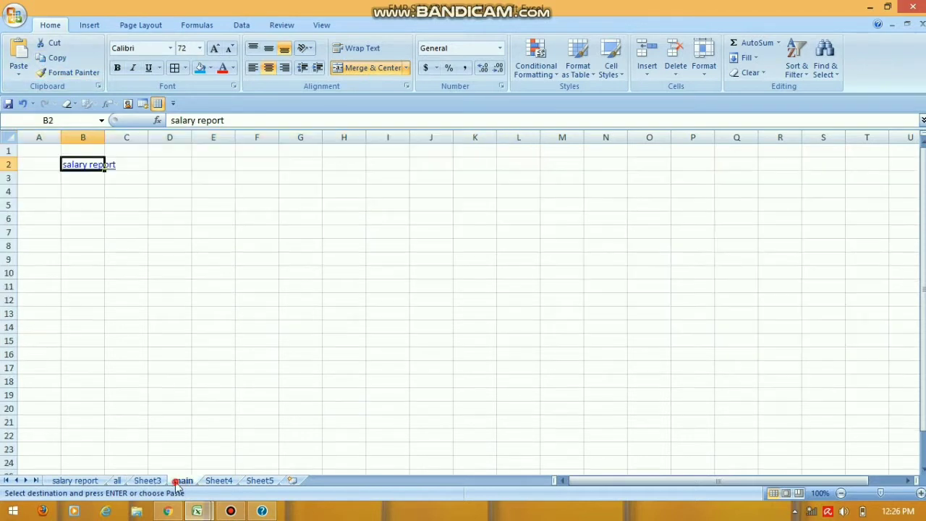
pyautogui.click(77, 176)
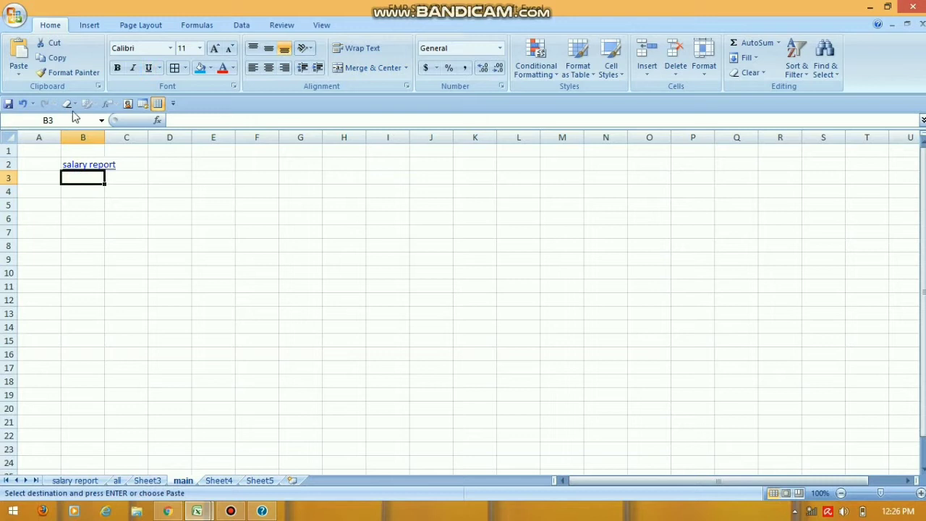
pyautogui.click(19, 72)
pyautogui.click(80, 195)
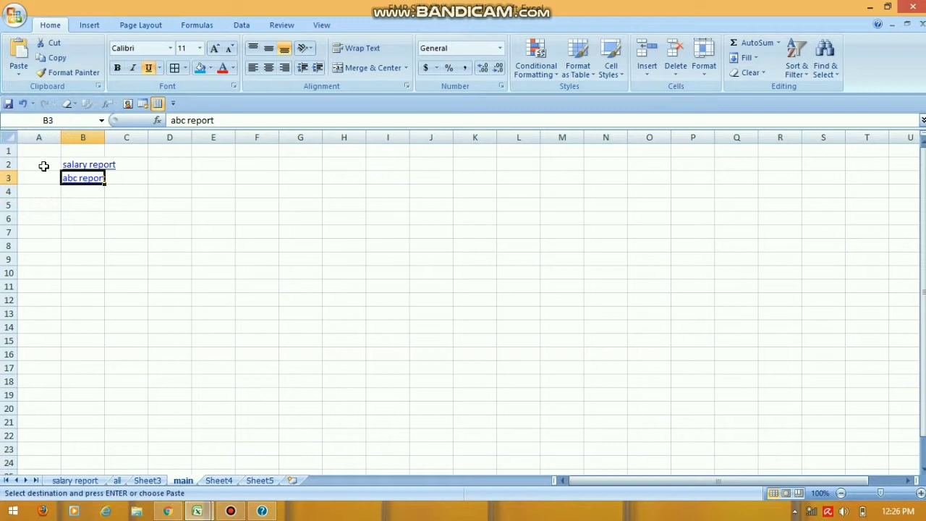
# - Number the two report links on the main sheet by entering 1 in A2 and 2 in A3
pyautogui.click(44, 167)
pyautogui.write('1')
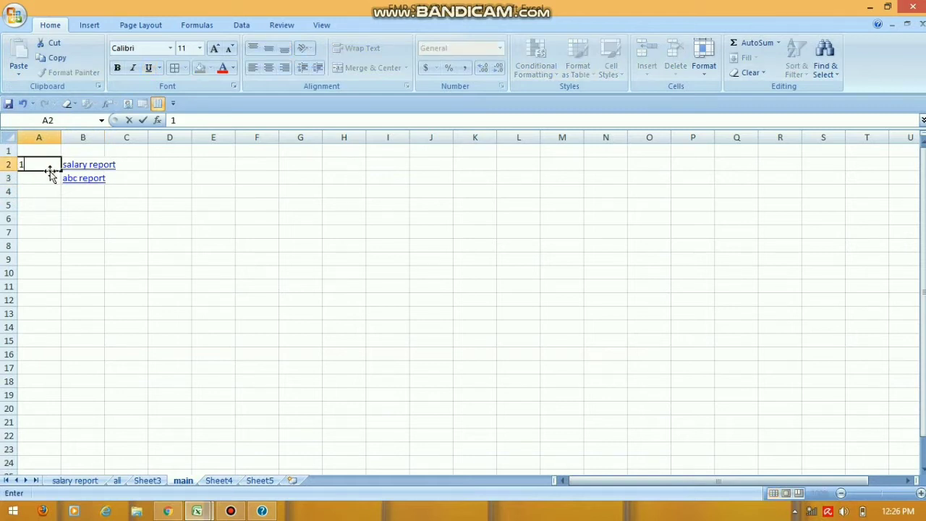
pyautogui.press('Return')
pyautogui.write('2')
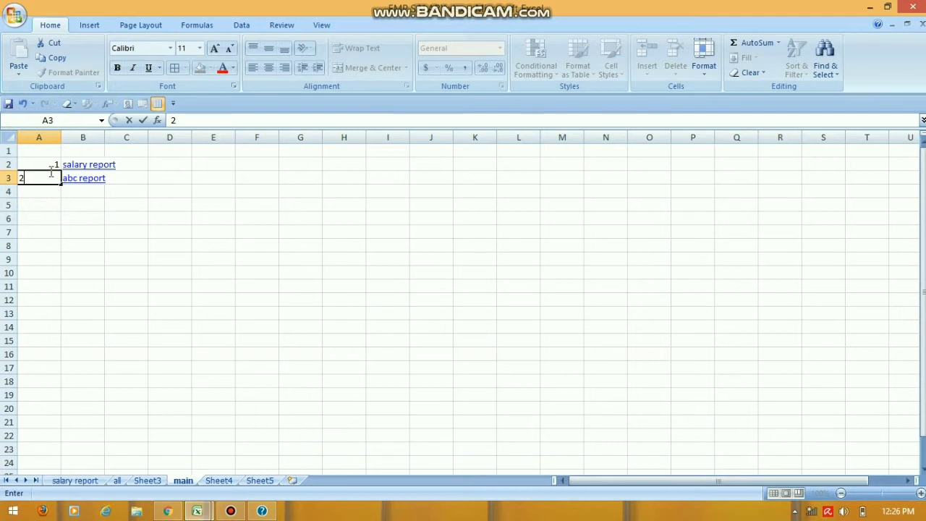
pyautogui.press('Return')
# - Enlarge the font of the numbered link list in A2:C5 to size 22
pyautogui.moveTo(49, 166); pyautogui.dragTo(134, 207)
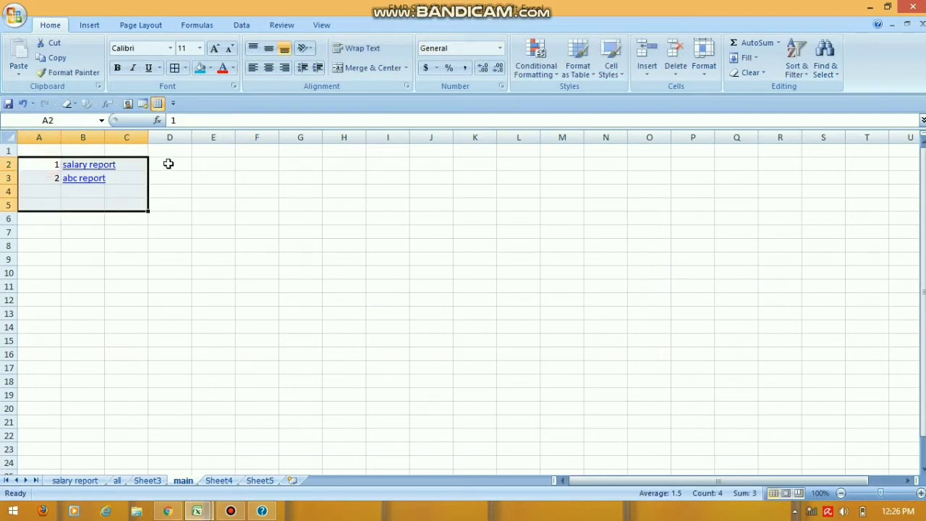
pyautogui.click(214, 49)
pyautogui.click(214, 49)
pyautogui.click(214, 49)
pyautogui.click(214, 50)
pyautogui.click(214, 49)
pyautogui.click(214, 49)
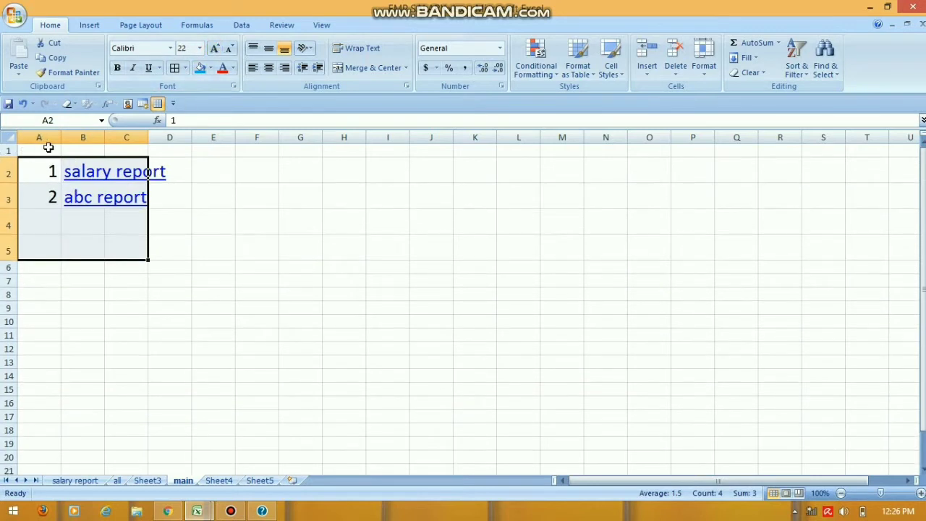
# - Merge and center cells A1:D1 above the links and enter the title "main menu"
pyautogui.moveTo(61, 149); pyautogui.dragTo(166, 150)
pyautogui.click(336, 70)
pyautogui.write('m')
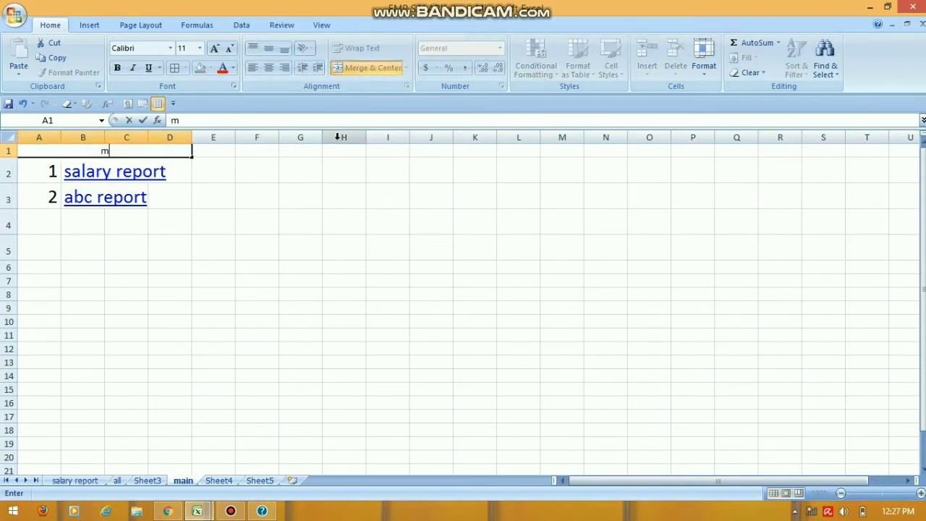
pyautogui.write('ain menu')
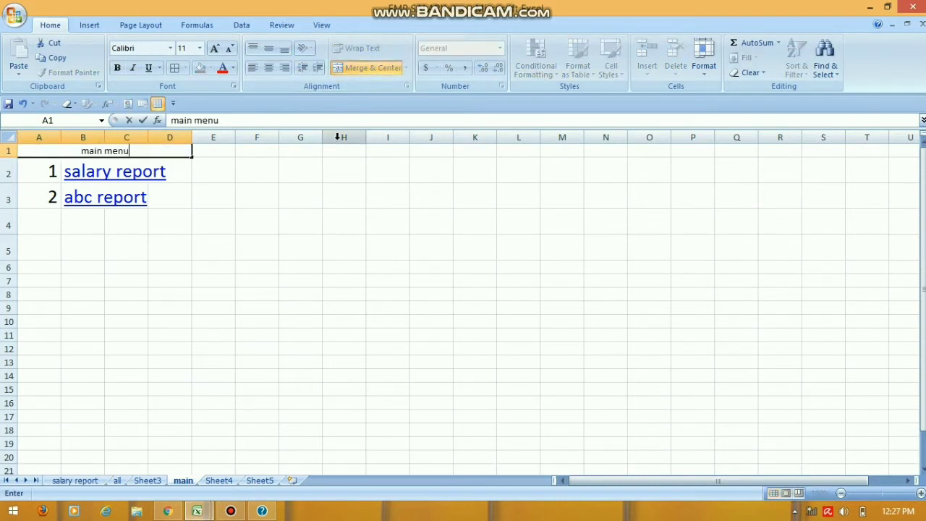
pyautogui.click(187, 213)
# - Format the main menu title with font size 28, red text and a light blue fill
pyautogui.click(156, 147)
pyautogui.click(215, 47)
pyautogui.click(215, 48)
pyautogui.click(215, 48)
pyautogui.click(215, 48)
pyautogui.click(215, 47)
pyautogui.click(215, 48)
pyautogui.click(215, 48)
pyautogui.click(215, 48)
pyautogui.click(214, 48)
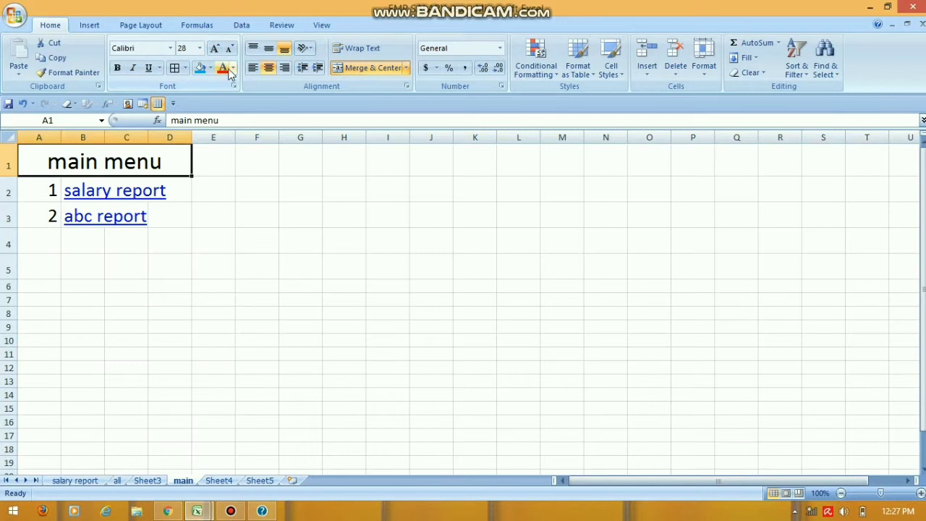
pyautogui.click(224, 69)
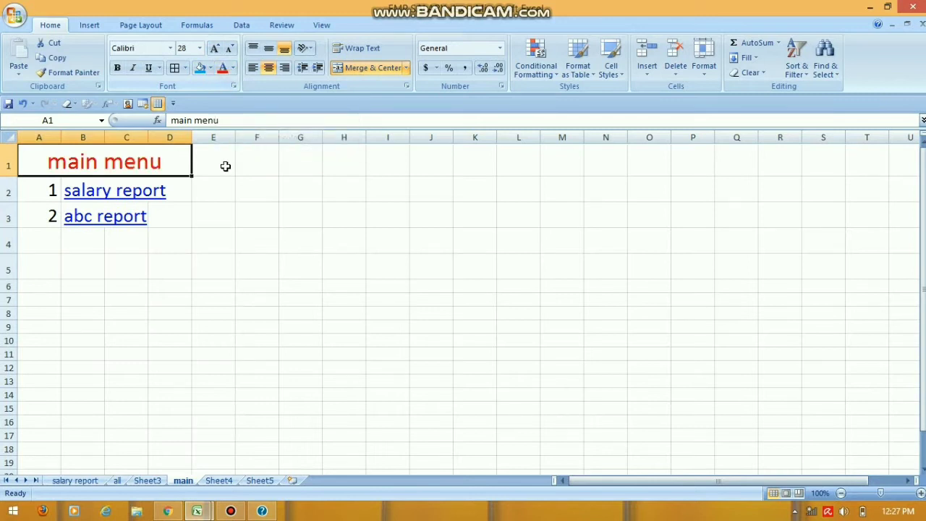
pyautogui.click(203, 70)
pyautogui.click(225, 250)
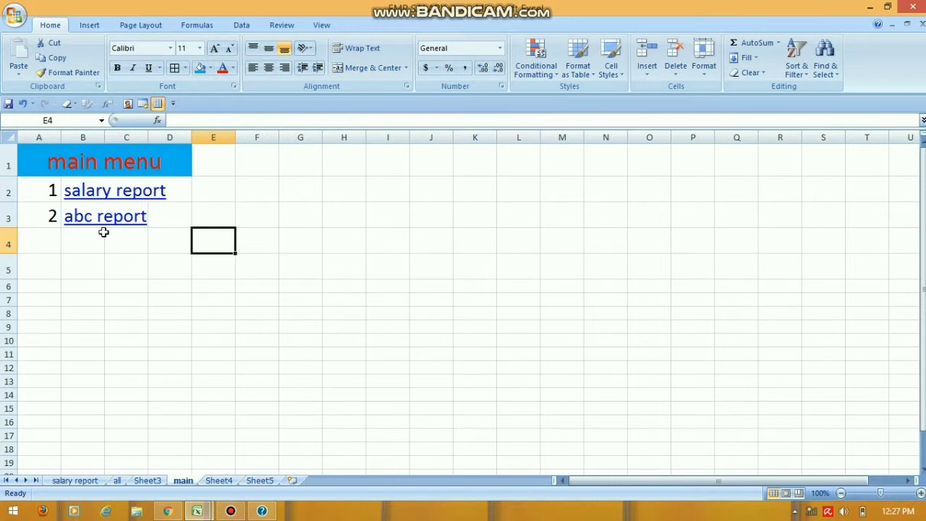
# - Test the salary report and abc report hyperlinks from the main sheet
pyautogui.click(97, 191)
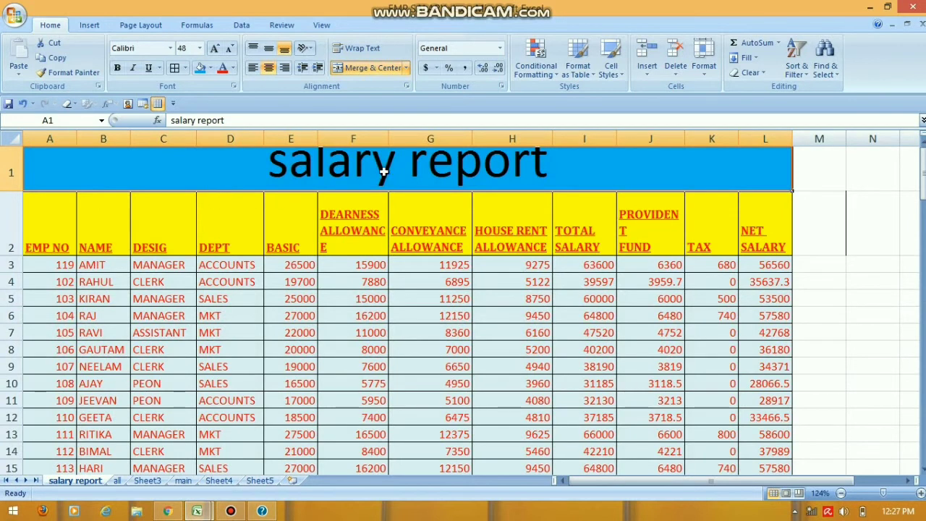
pyautogui.click(191, 482)
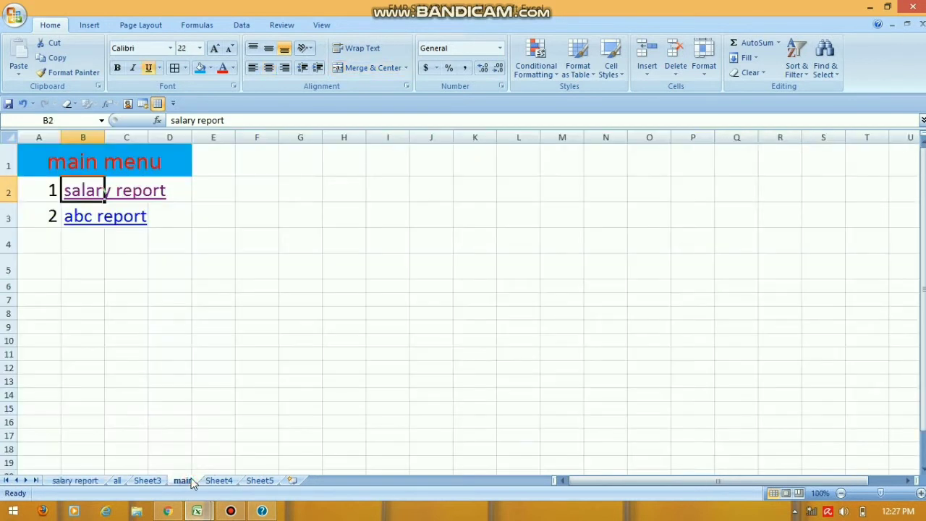
pyautogui.click(92, 224)
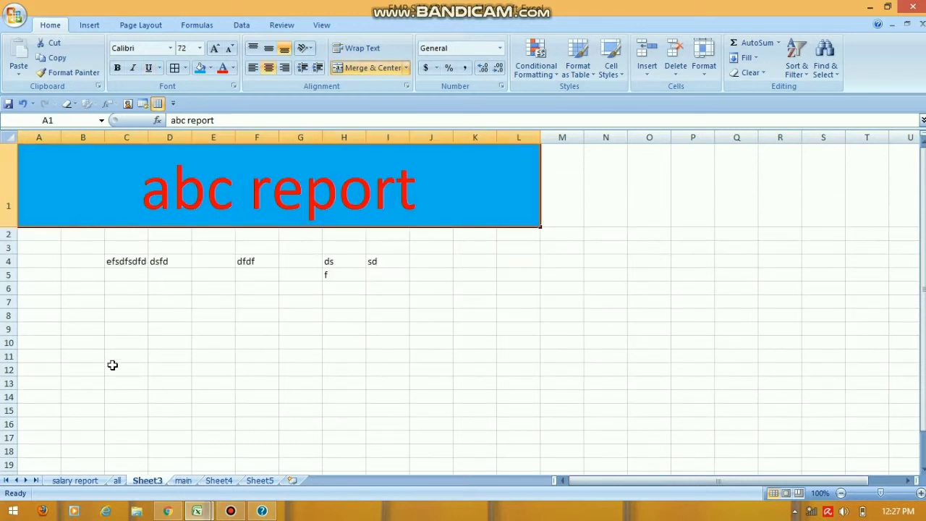
# - Move the main sheet to the first position, before the salary report sheet
pyautogui.click(183, 483)
pyautogui.moveTo(186, 483); pyautogui.dragTo(52, 483)
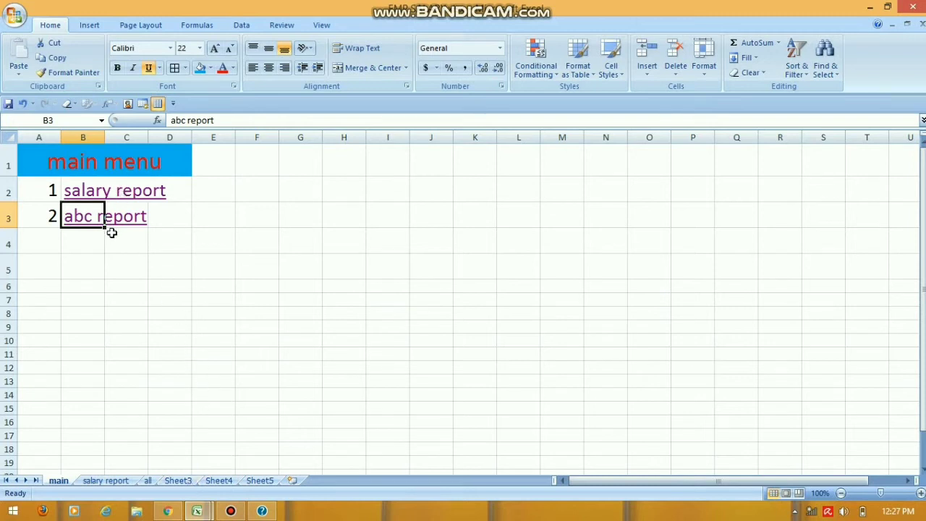
pyautogui.click(93, 262)
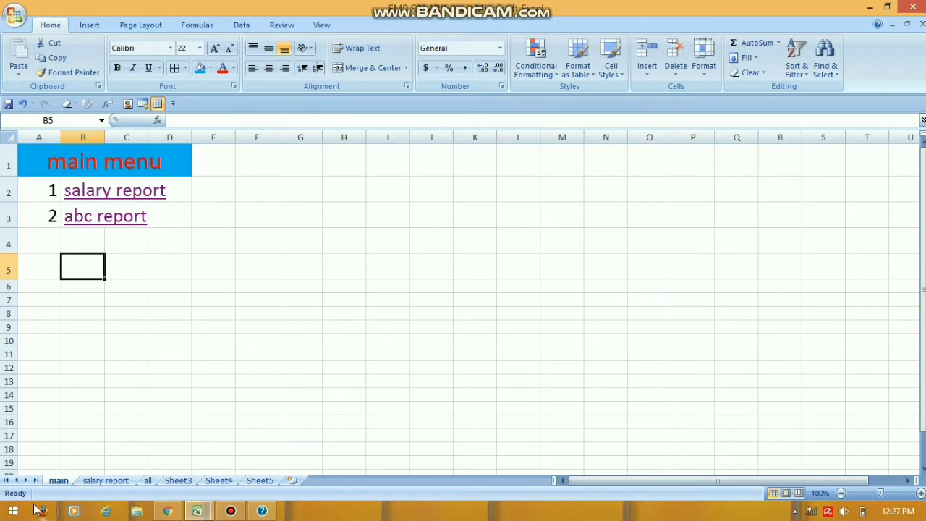
# - Follow both report links again from the main sheet, view the blank Sheet5 and return to the main sheet
pyautogui.click(92, 191)
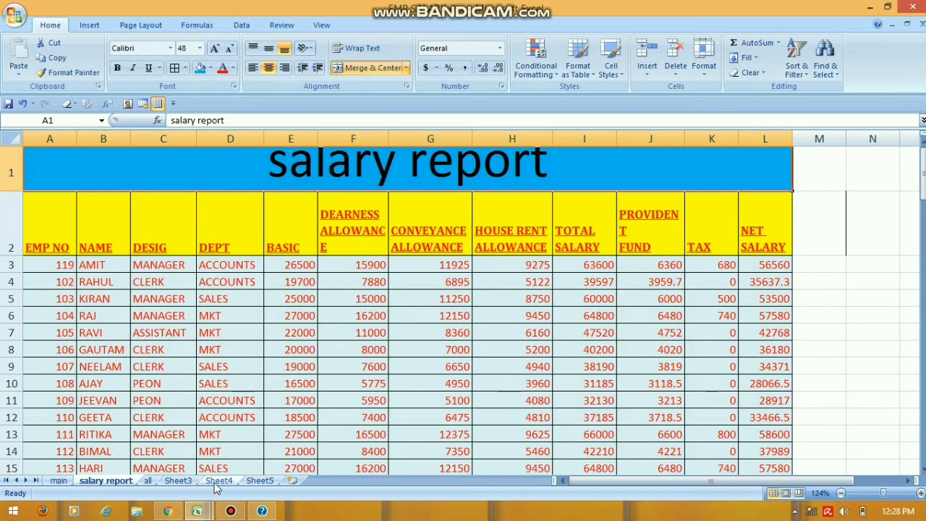
pyautogui.click(59, 481)
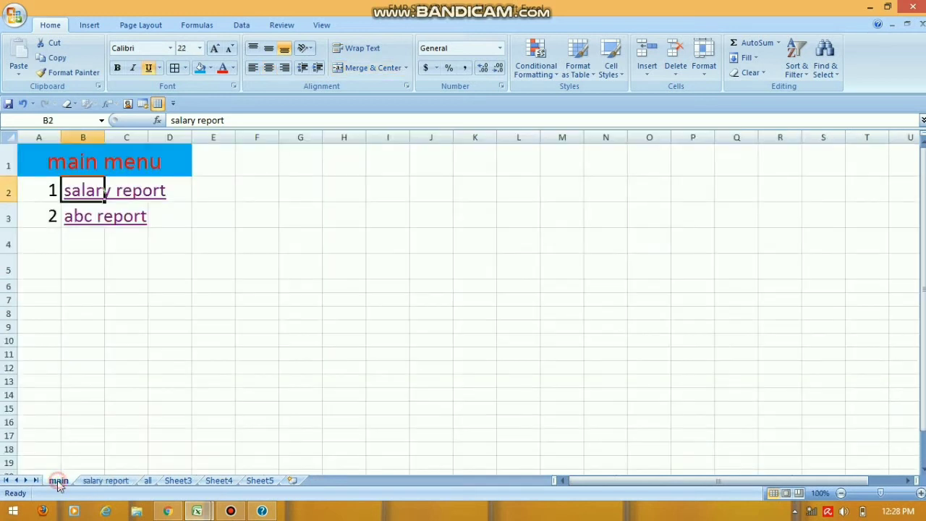
pyautogui.click(77, 216)
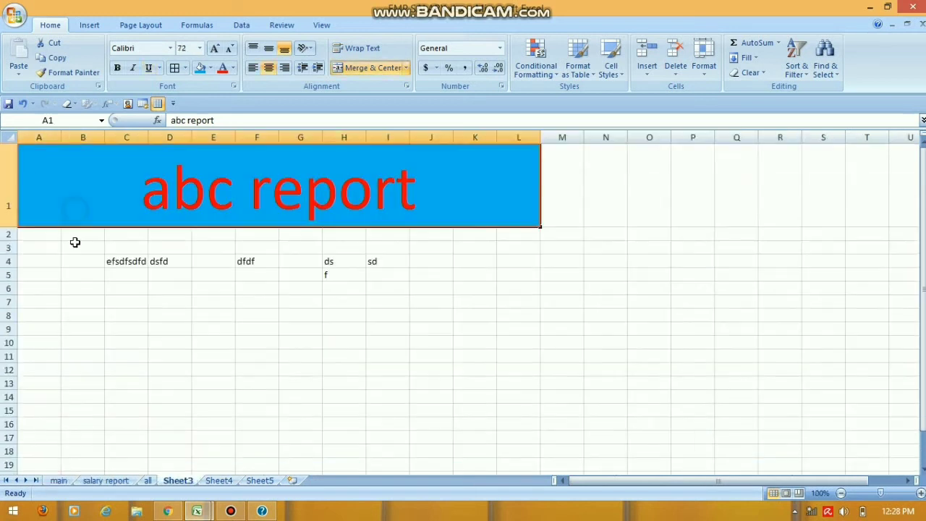
pyautogui.click(59, 479)
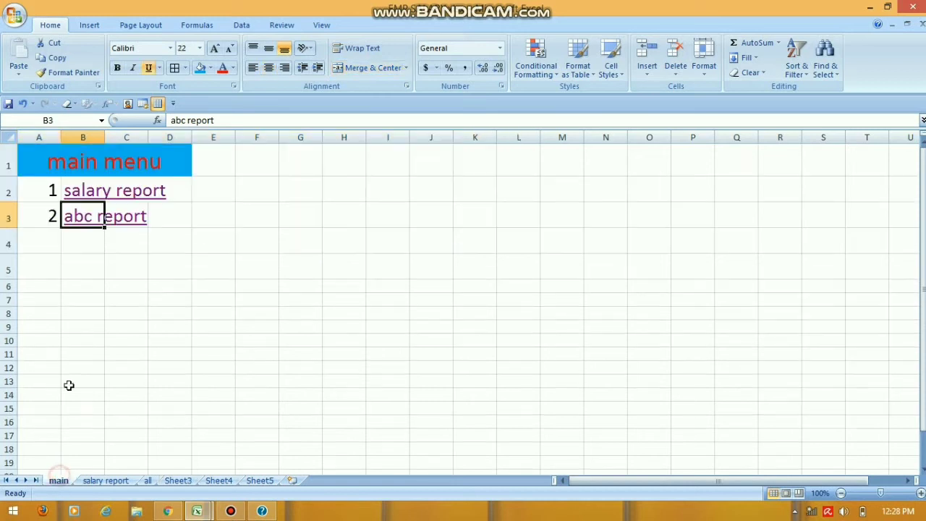
pyautogui.click(81, 194)
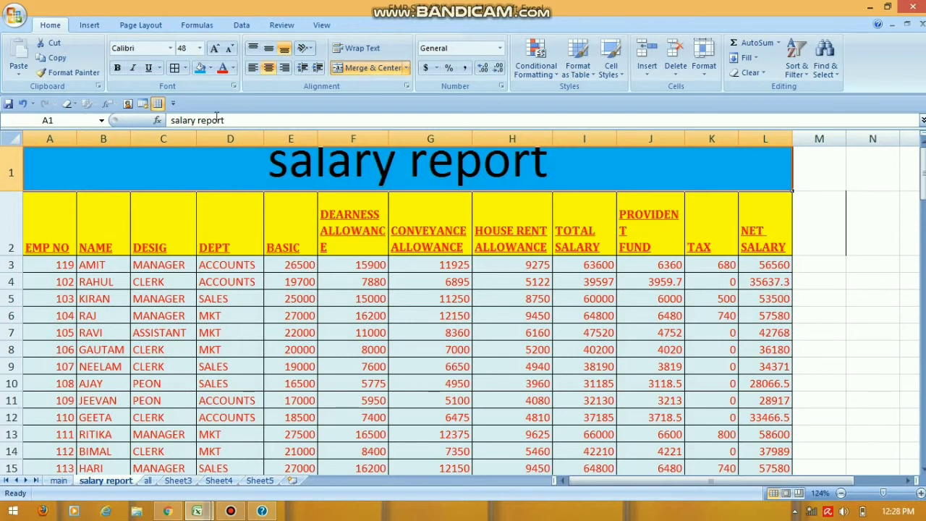
pyautogui.click(259, 480)
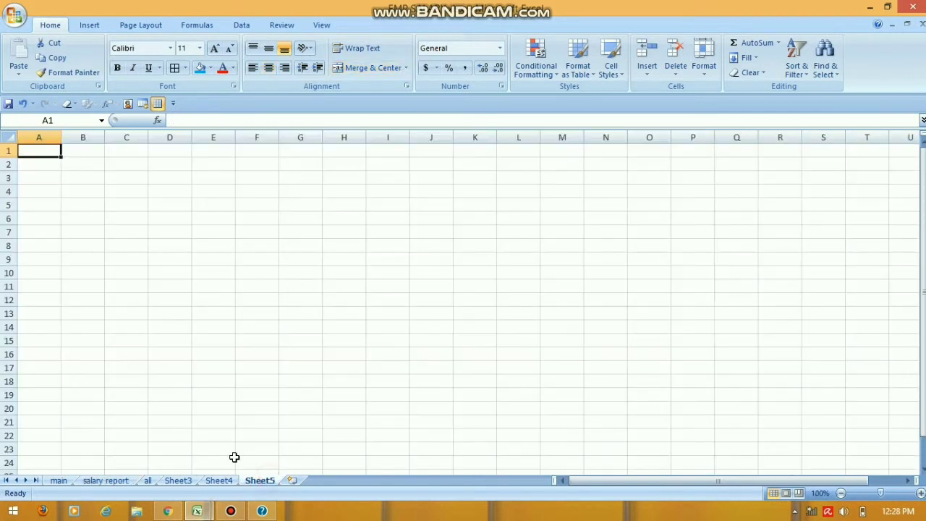
pyautogui.click(59, 481)
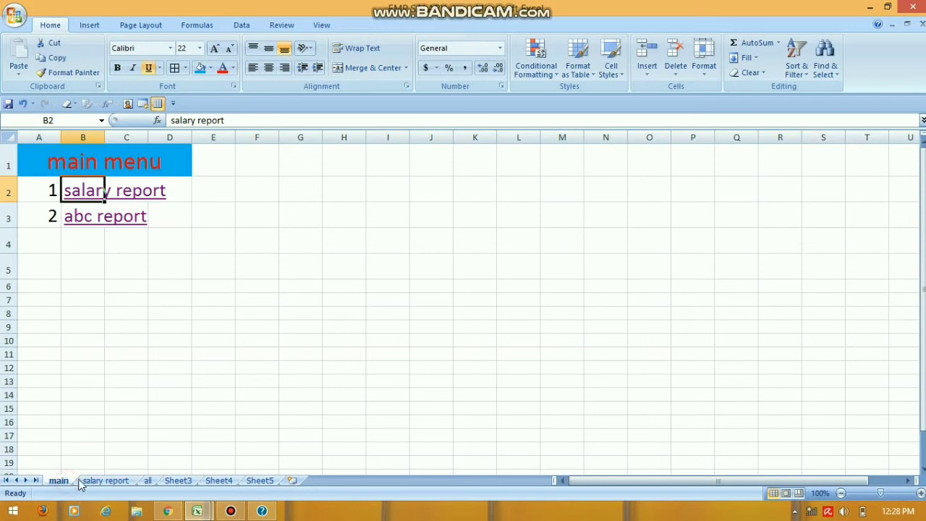
# - Copy the salary table A2:L15 on the salary report sheet and paste it there as a picture
pyautogui.click(128, 483)
pyautogui.moveTo(63, 247); pyautogui.dragTo(750, 271)
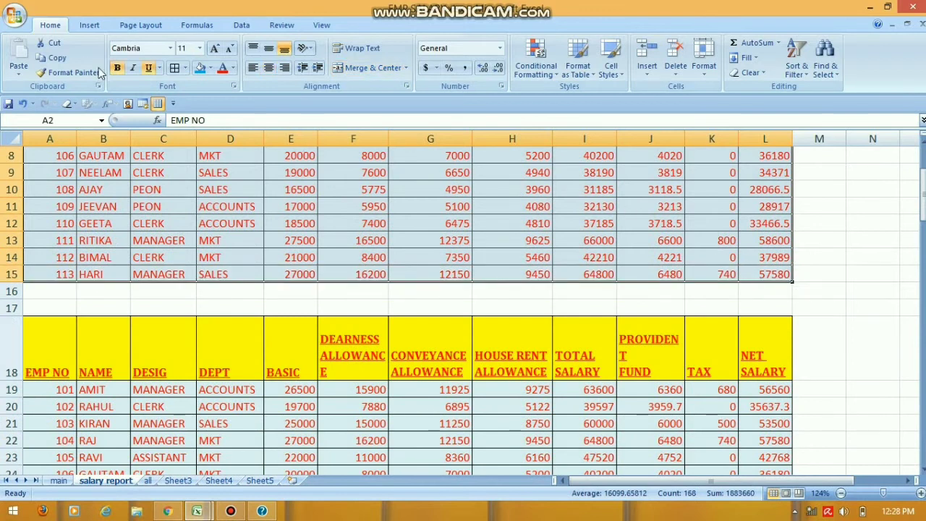
pyautogui.click(52, 58)
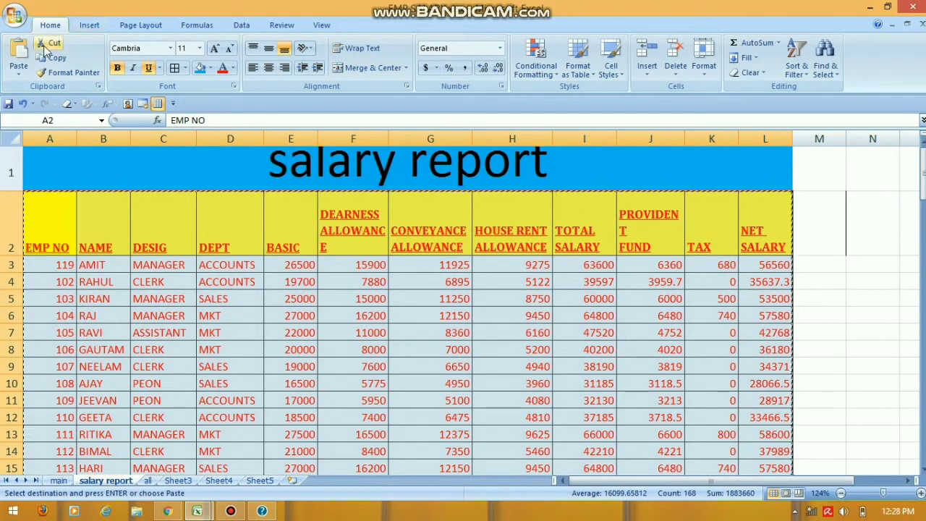
pyautogui.click(19, 70)
pyautogui.moveTo(67, 215)
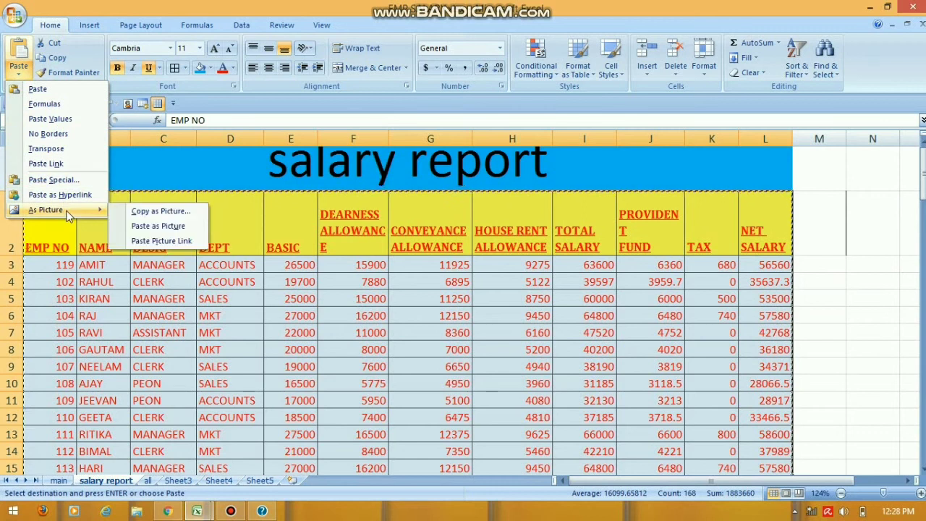
pyautogui.click(159, 226)
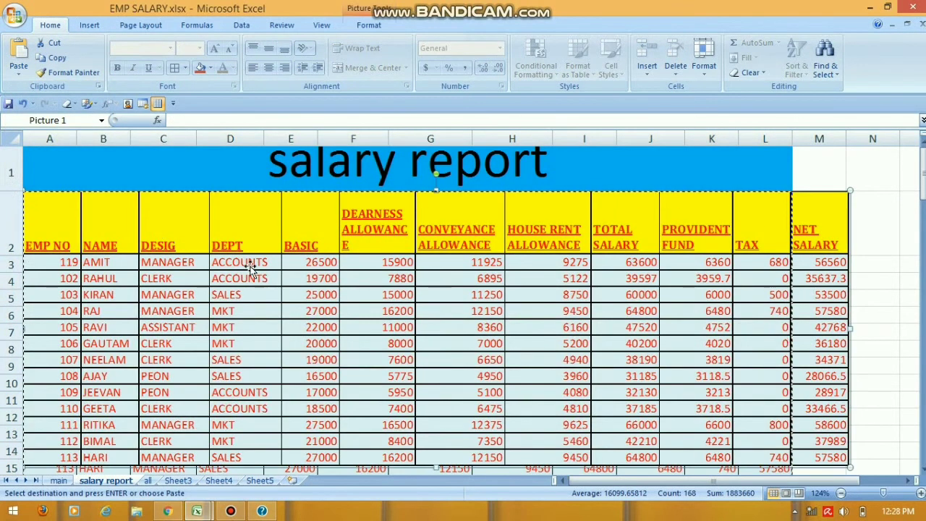
# - Shrink the pasted table picture to 1.73" high by 5.15" wide and place it in the empty columns beside the table
pyautogui.click(910, 480)
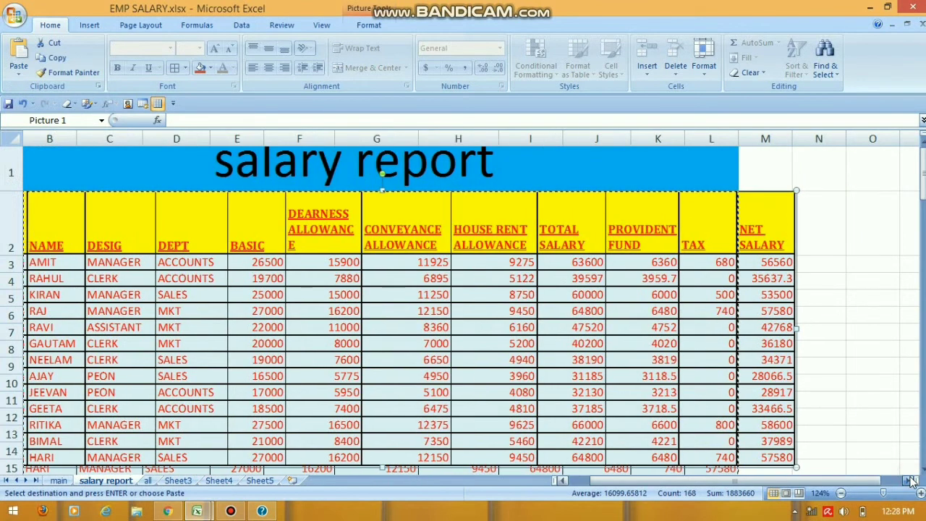
pyautogui.click(909, 480)
pyautogui.moveTo(437, 265); pyautogui.dragTo(884, 215)
pyautogui.moveTo(449, 243); pyautogui.dragTo(846, 225)
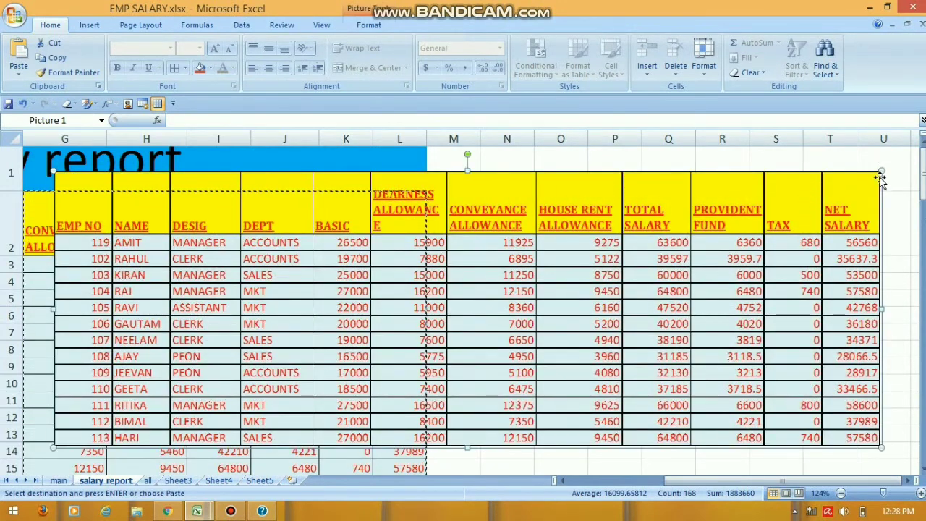
pyautogui.moveTo(881, 178); pyautogui.dragTo(473, 308)
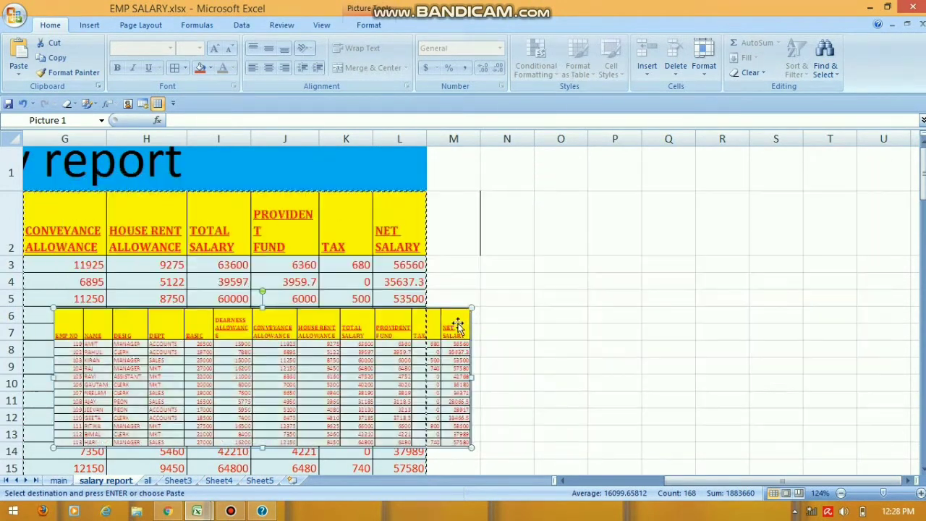
pyautogui.moveTo(412, 336); pyautogui.dragTo(829, 203)
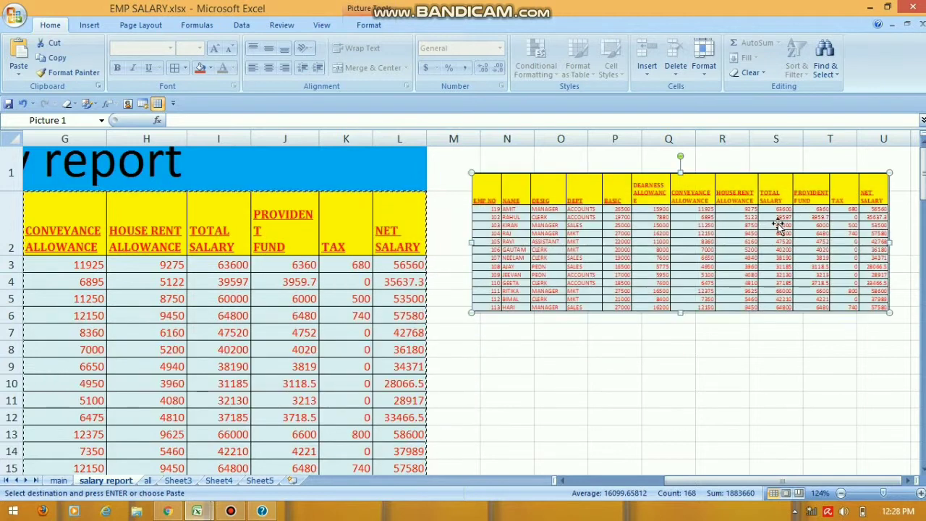
# - Give the pasted table picture a thick solid black border
pyautogui.click(359, 23)
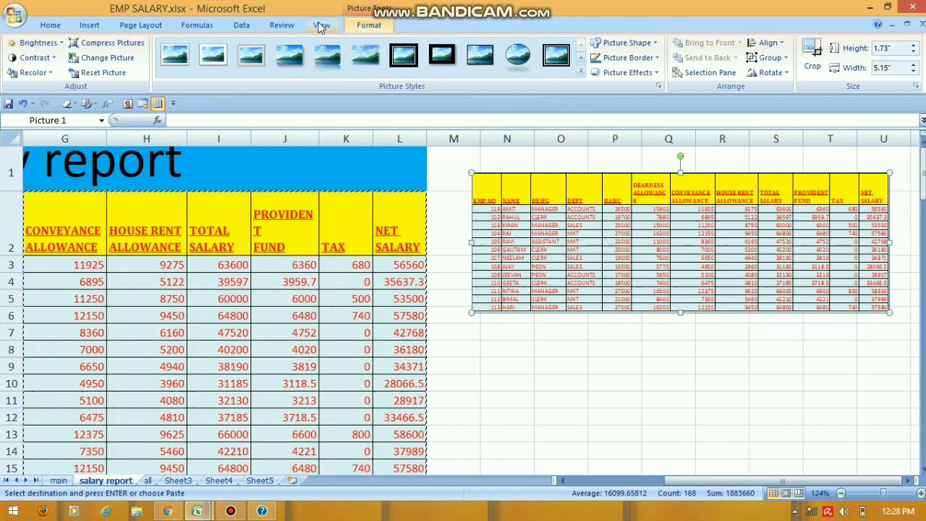
pyautogui.click(524, 331)
pyautogui.click(574, 264)
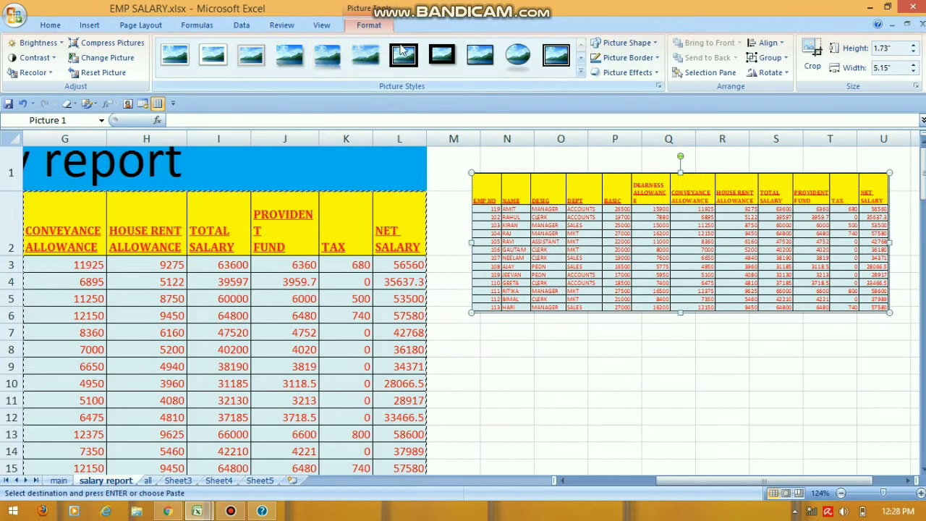
pyautogui.click(649, 61)
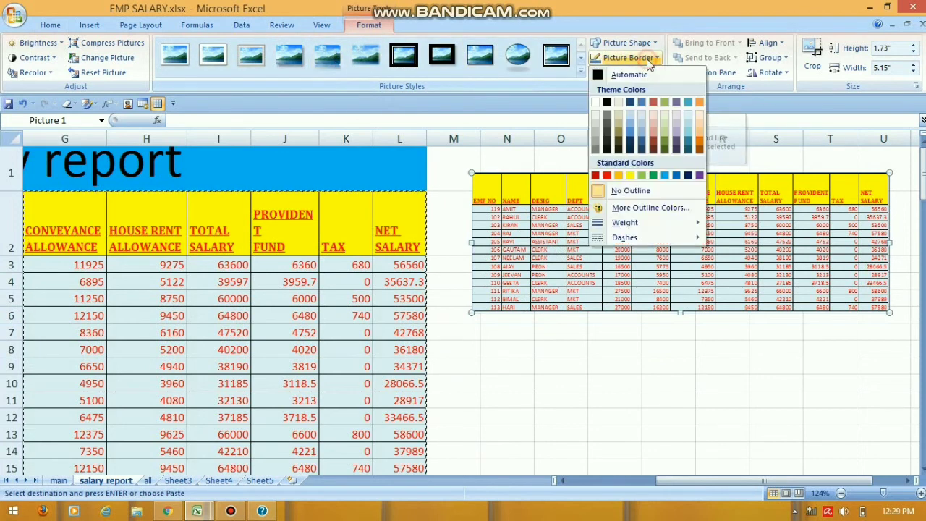
pyautogui.moveTo(617, 226)
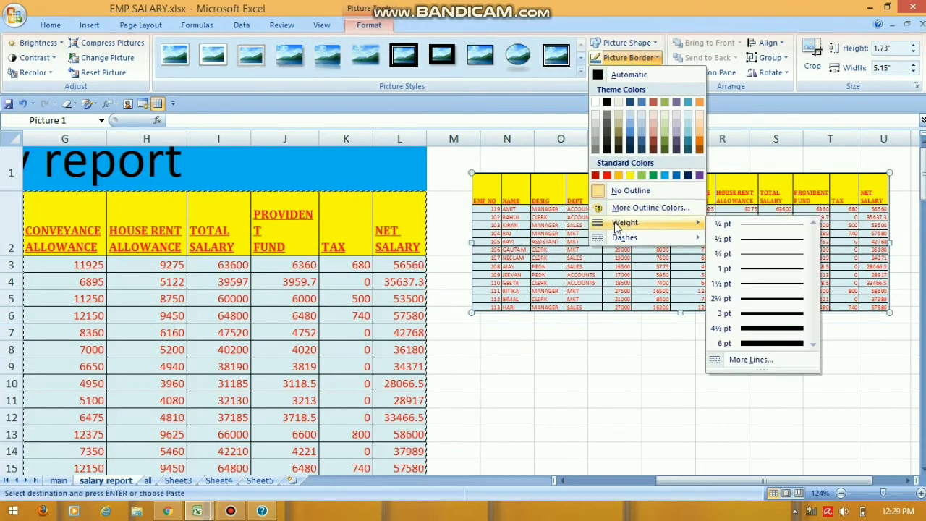
pyautogui.click(756, 321)
# - Give the pasted table picture a full mirrored reflection with a gap below it and a perspective 3-D rotation that tilts its top edge backward
pyautogui.click(624, 72)
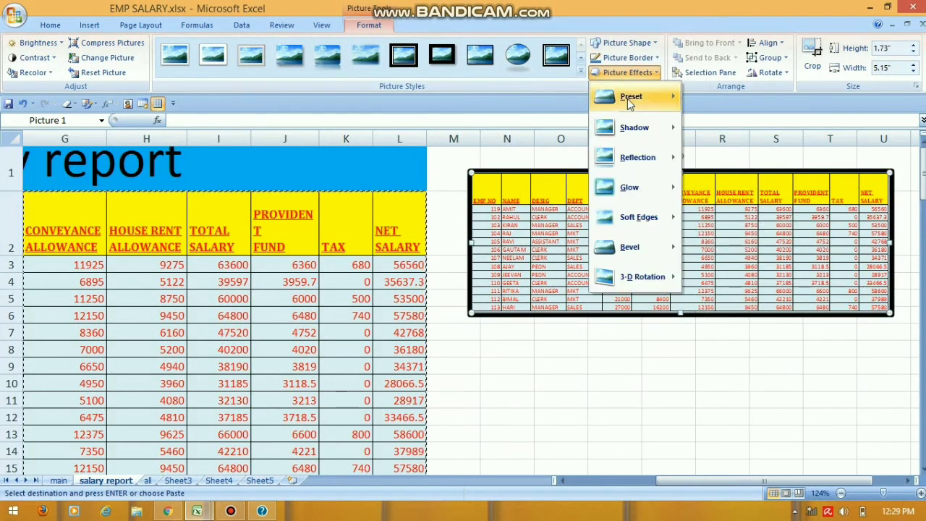
pyautogui.moveTo(640, 157)
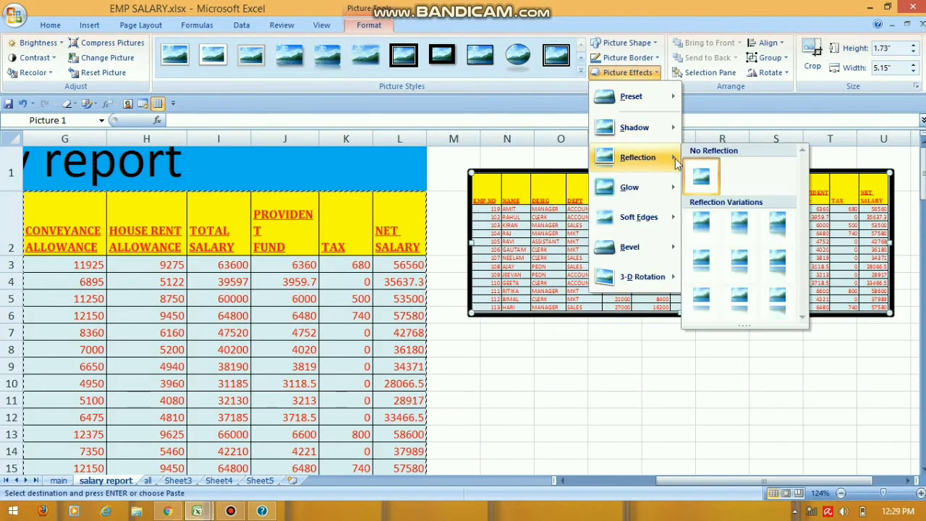
pyautogui.click(776, 301)
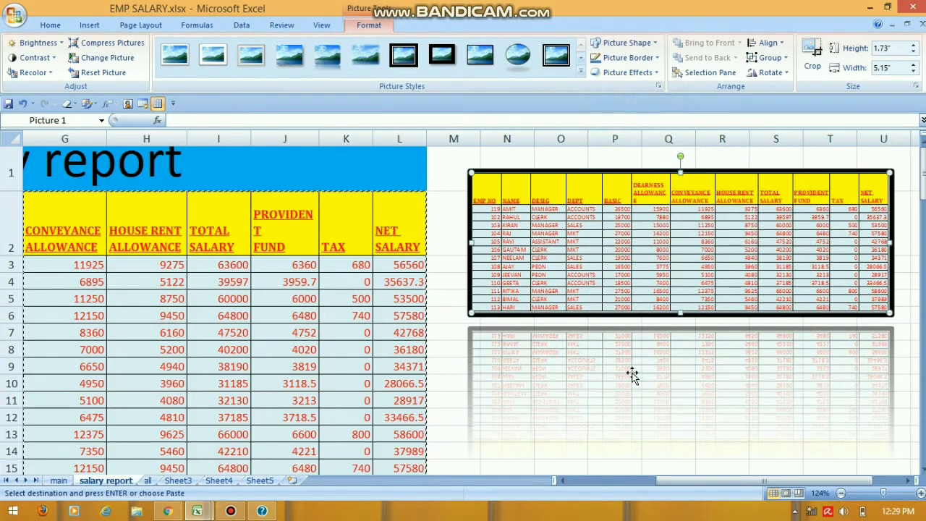
pyautogui.click(626, 72)
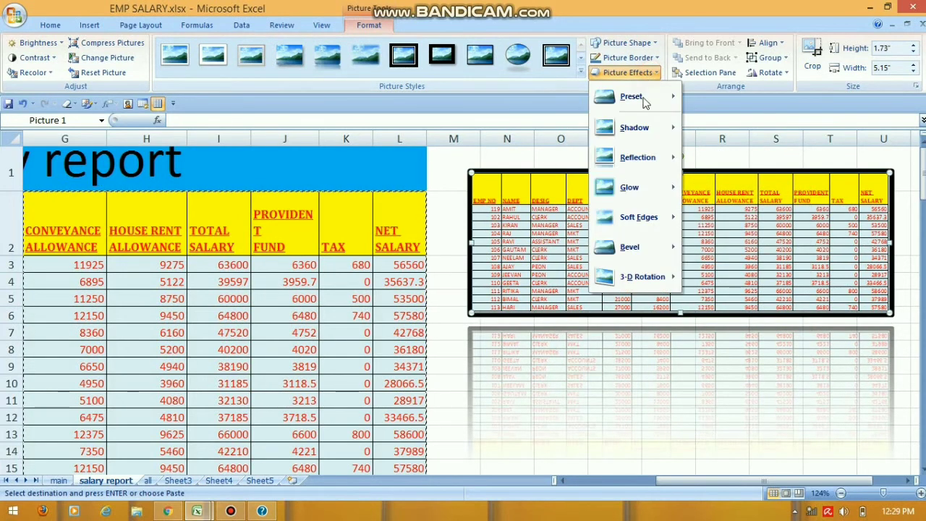
pyautogui.moveTo(656, 257)
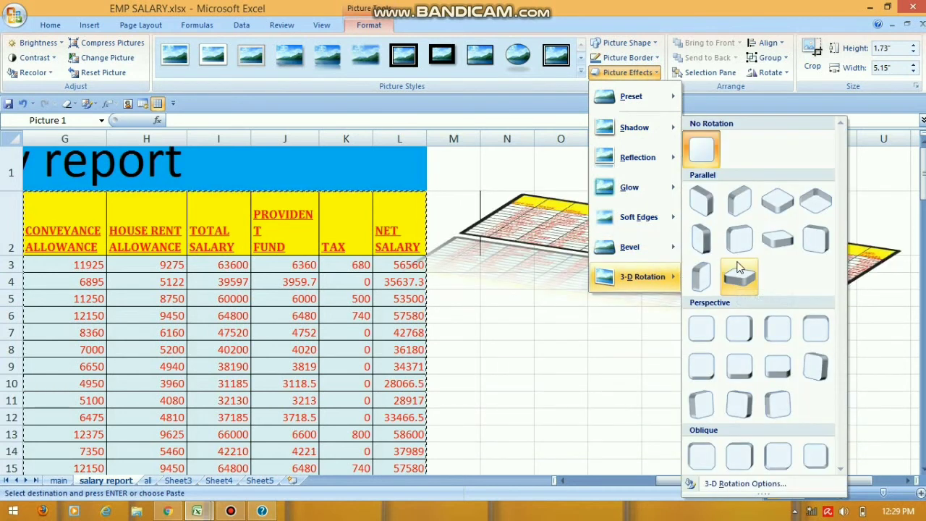
pyautogui.click(739, 366)
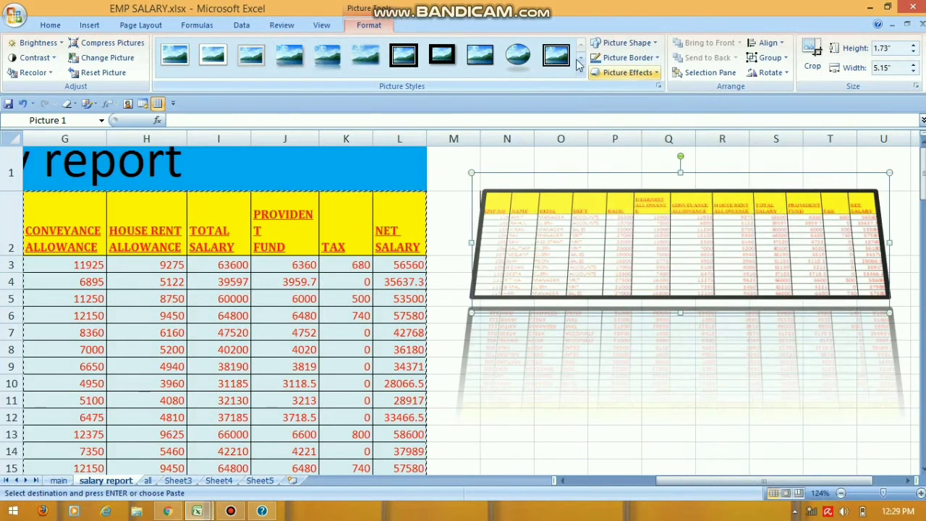
# - Apply the thick black frame picture style with a drop shadow to the table picture, add a bevel effect from the second preset row, and deselect it
pyautogui.click(455, 55)
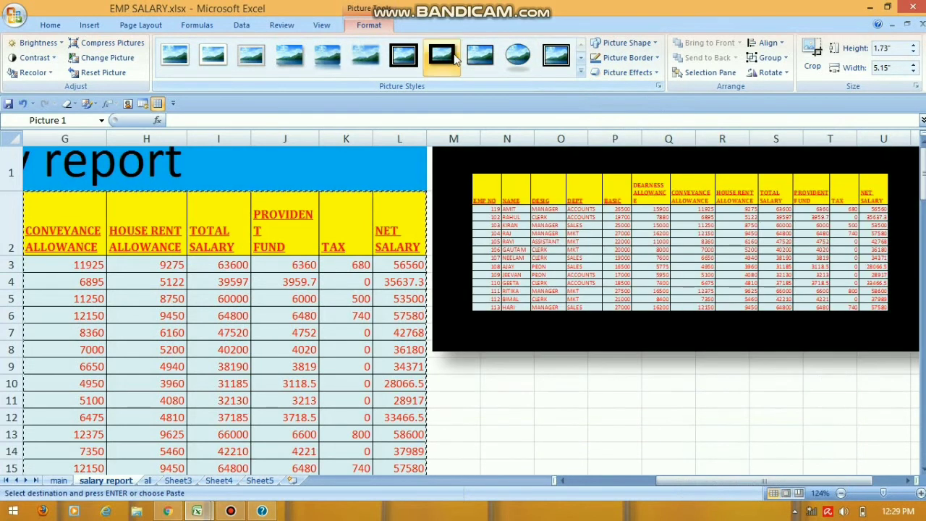
pyautogui.click(655, 72)
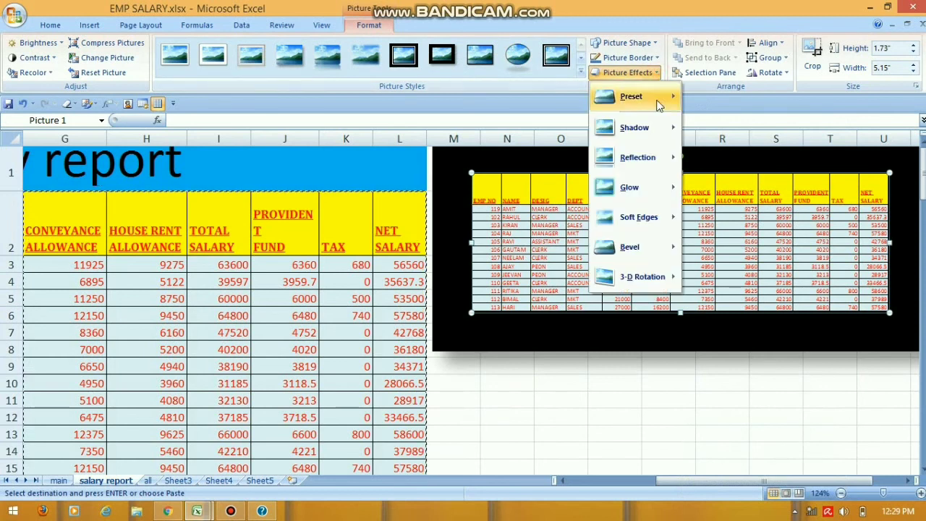
pyautogui.moveTo(669, 277)
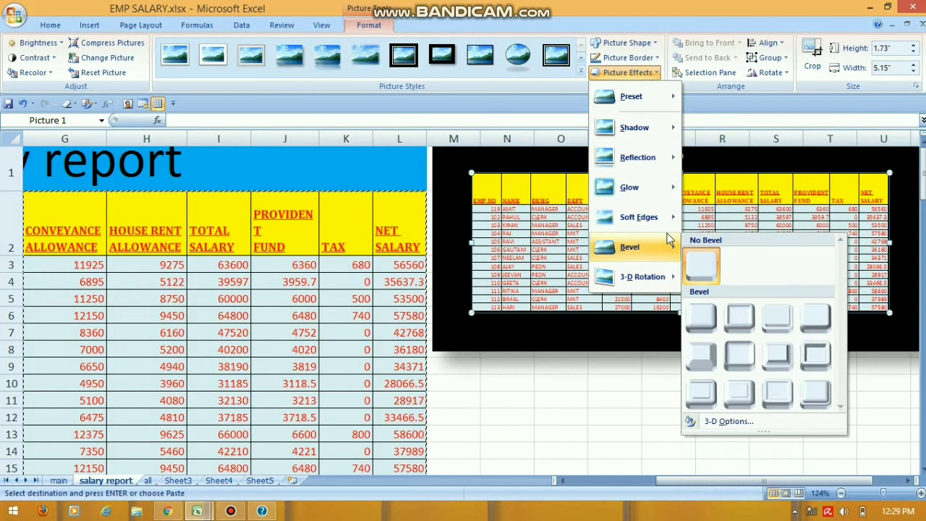
pyautogui.click(712, 350)
pyautogui.click(686, 381)
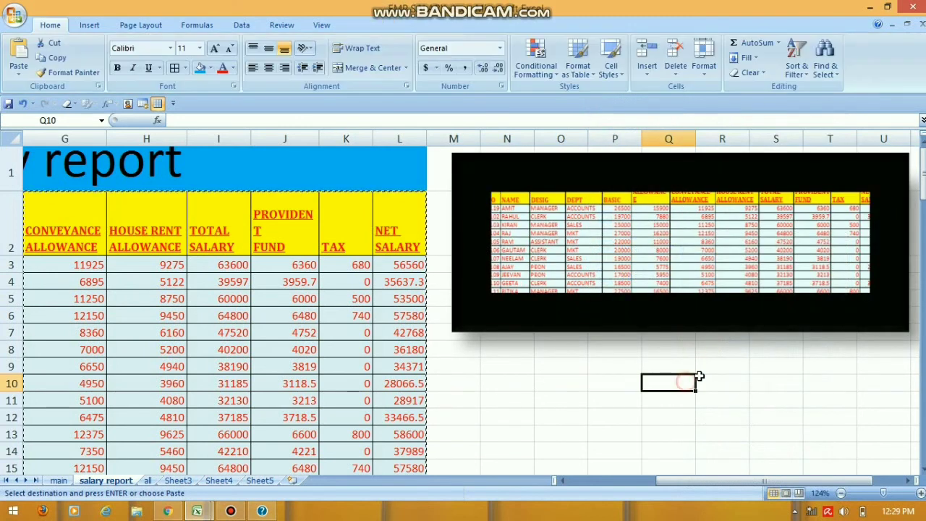